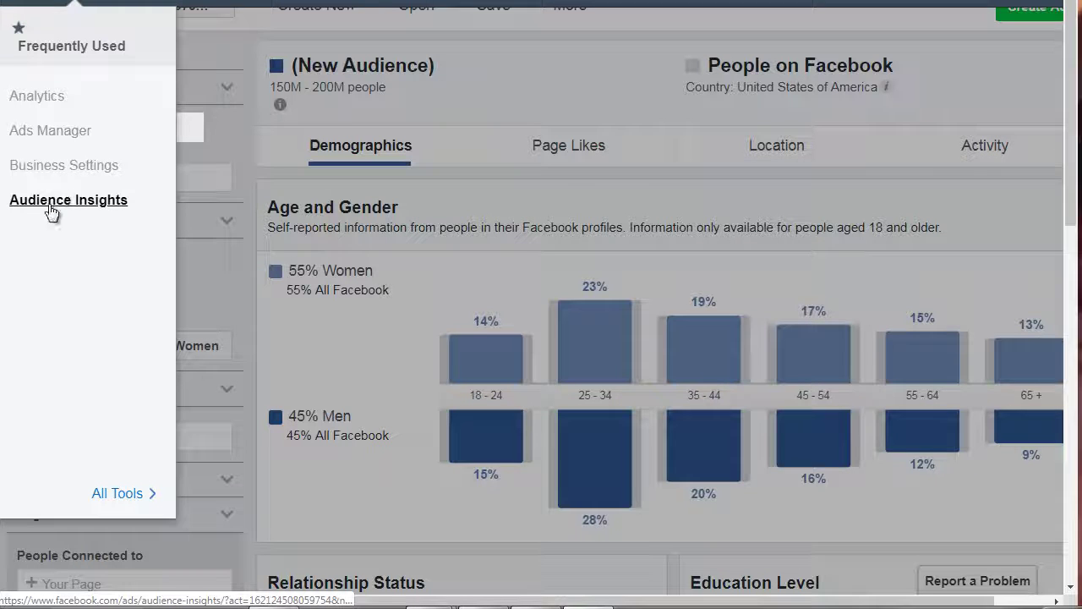
# - Close the tools menu and look over the audience filters and demographic charts
pyautogui.click(275, 215)
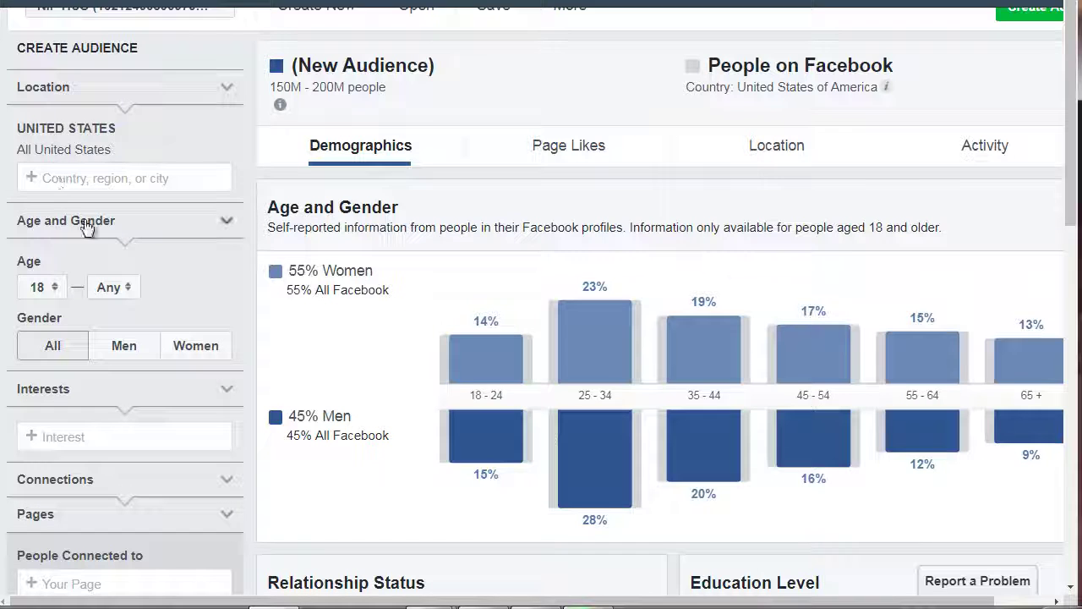
pyautogui.scroll(-3, 137, 267)
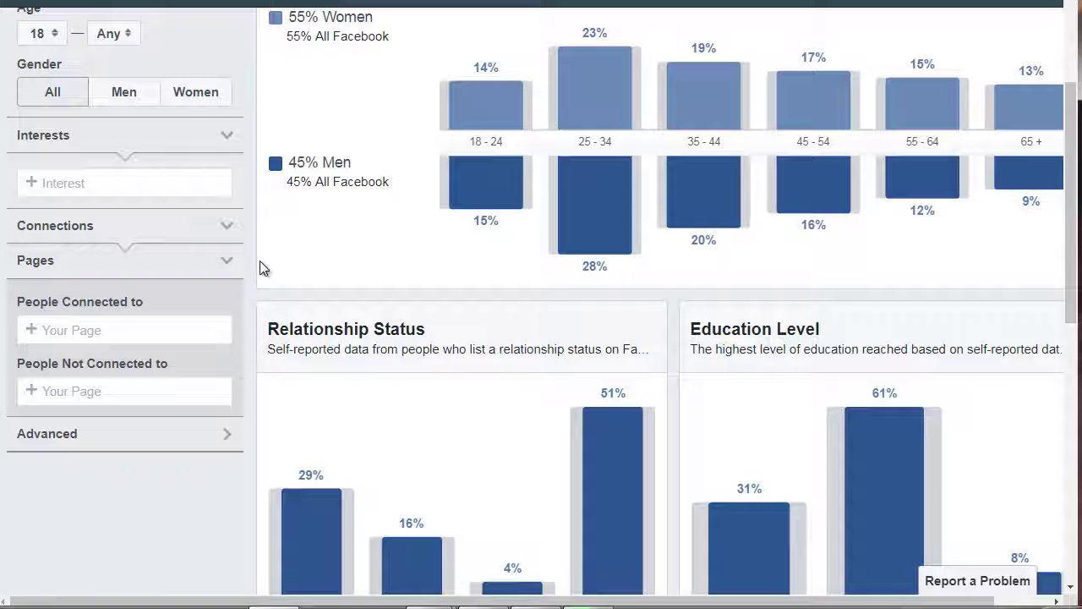
pyautogui.scroll(1, 261, 269)
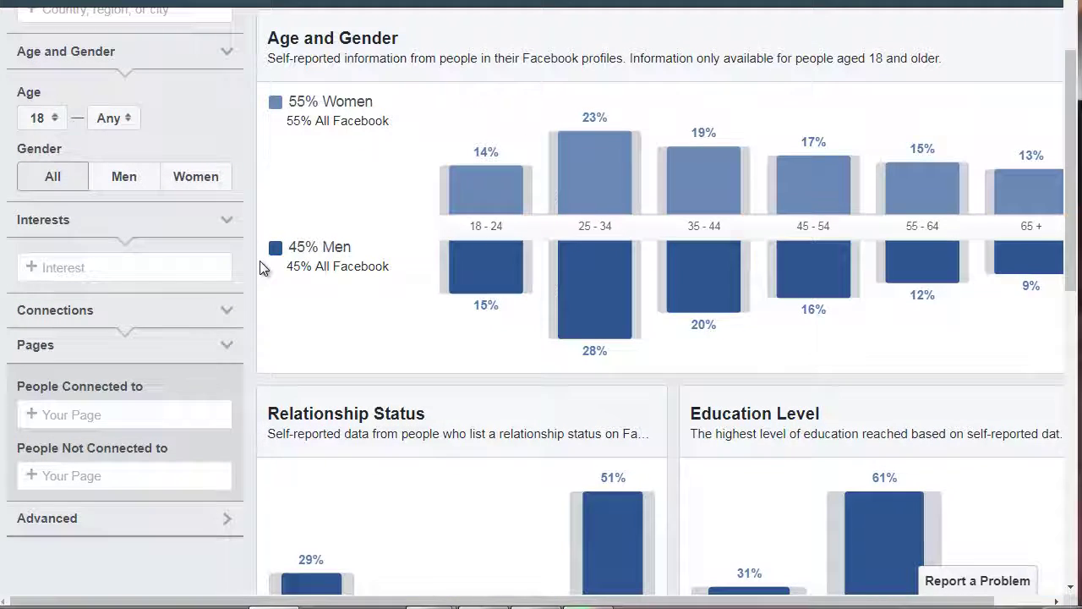
pyautogui.scroll(1, 1056, 80)
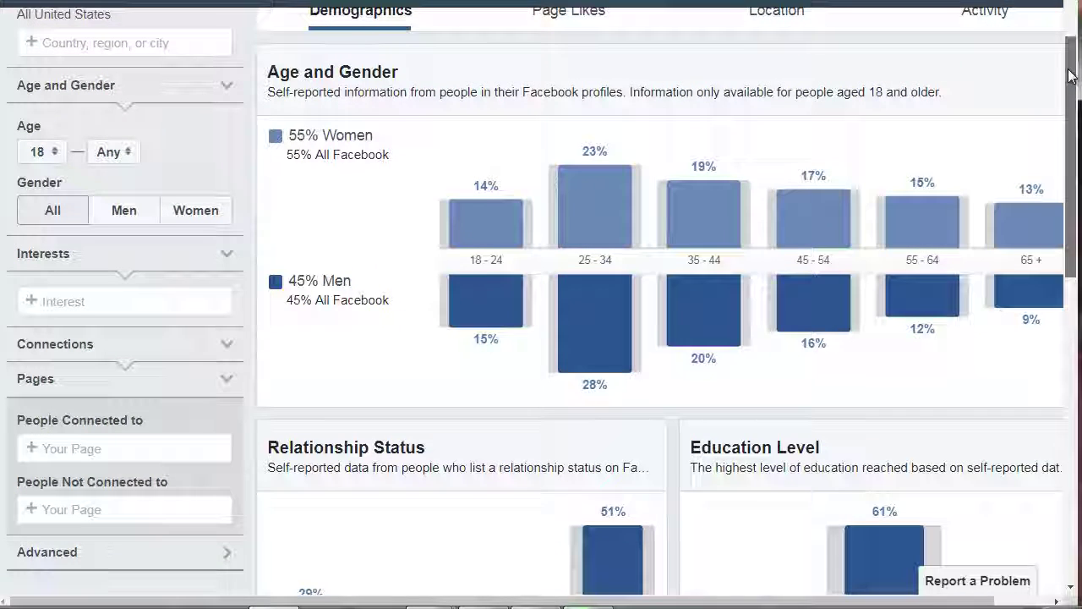
pyautogui.moveTo(1070, 68); pyautogui.dragTo(1067, 49)
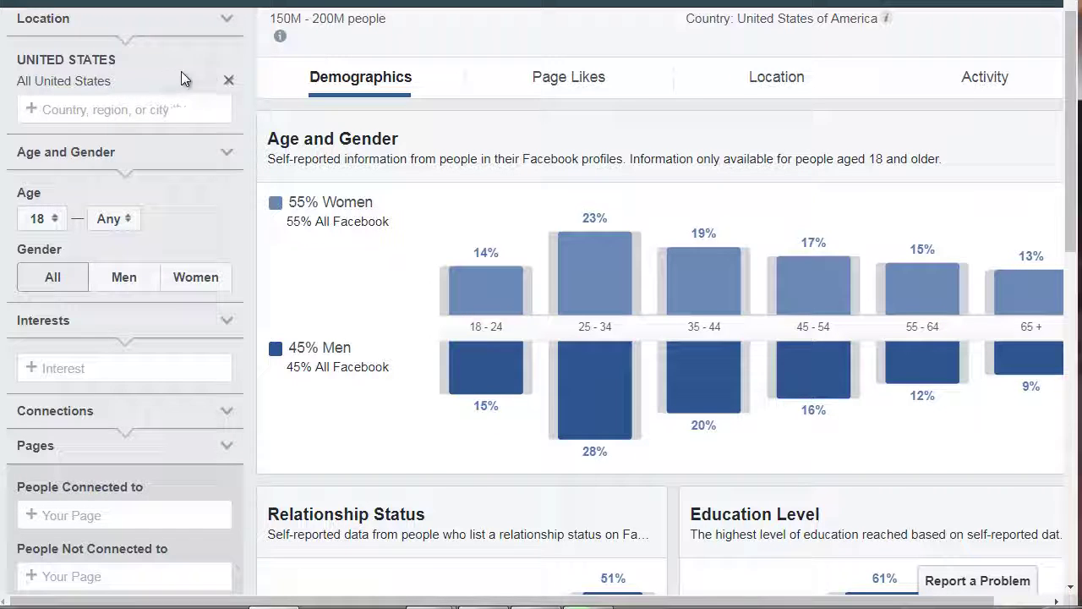
# - Remove United States from the audience location and search for Australia as a replacement
pyautogui.click(227, 82)
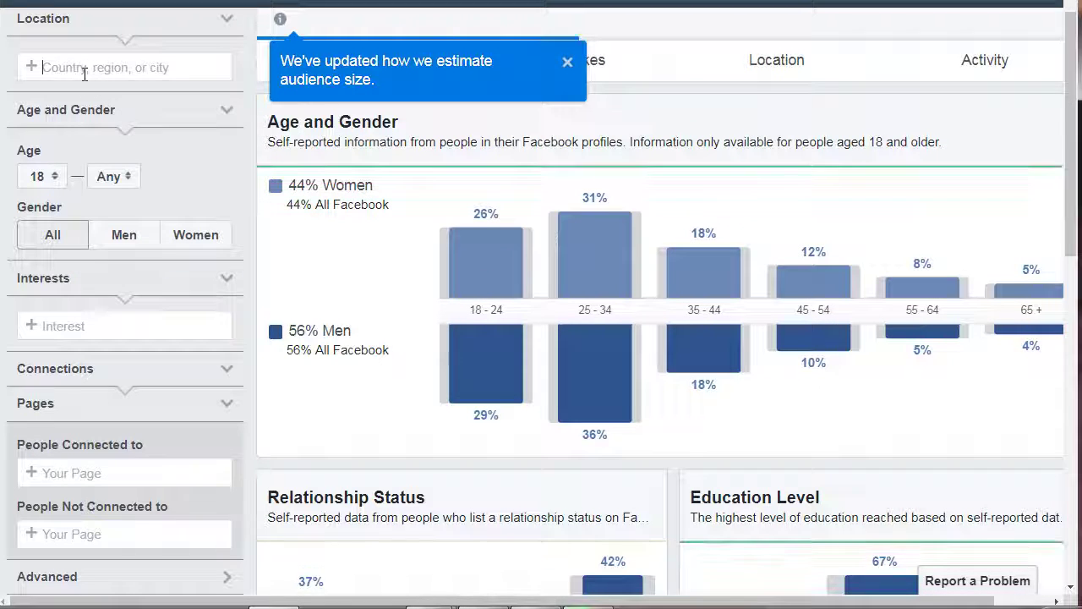
pyautogui.write('au')
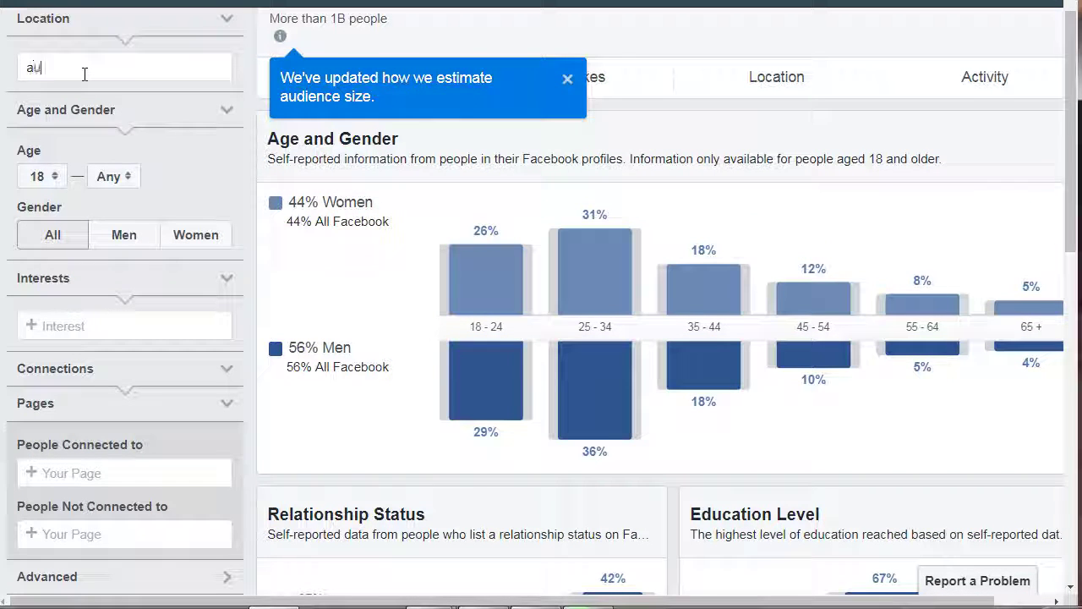
pyautogui.write('stralia')
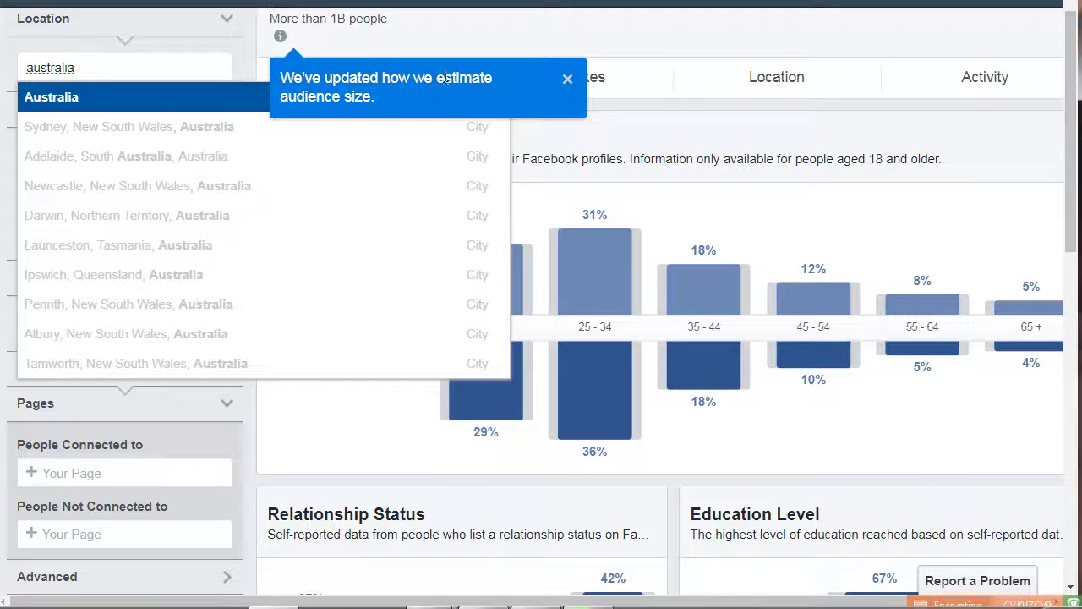
pyautogui.click(297, 64)
# - Replace the Australia search text and set the audience location to the country United States
pyautogui.moveTo(95, 66); pyautogui.dragTo(3, 67)
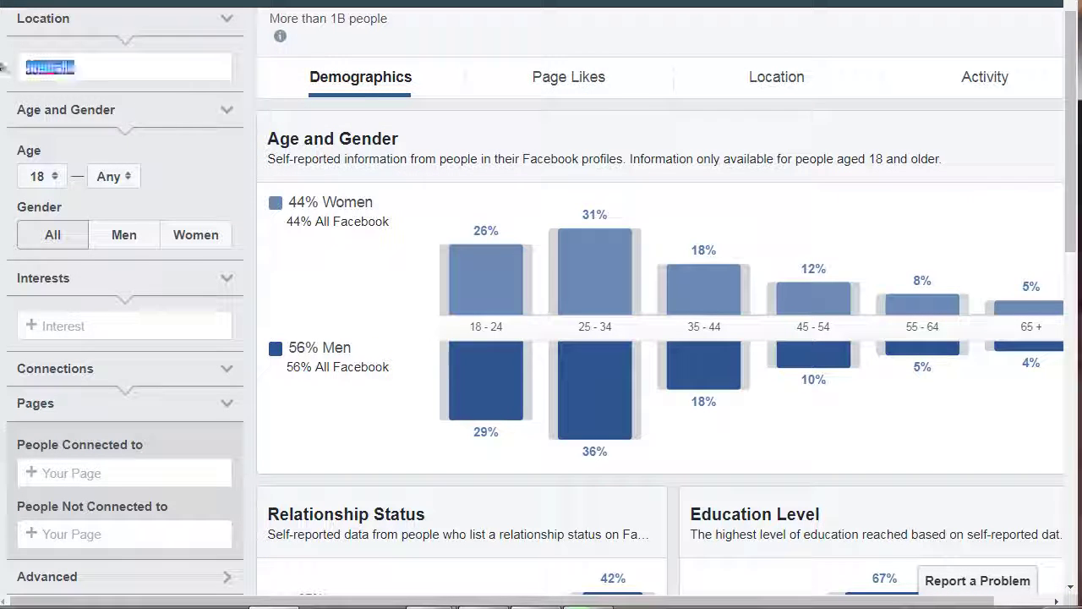
pyautogui.write('united ')
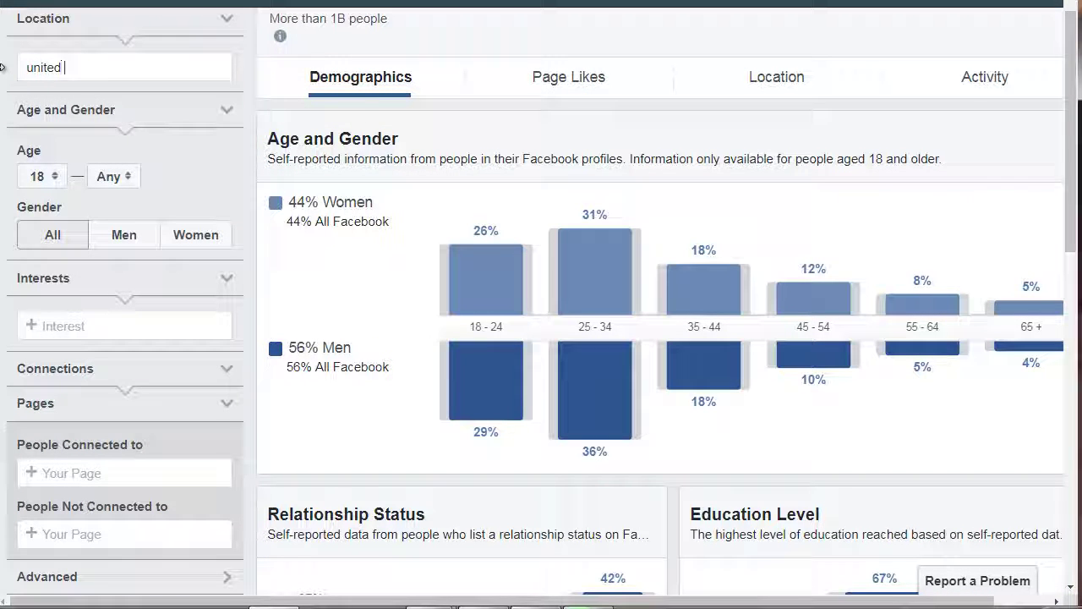
pyautogui.write('states')
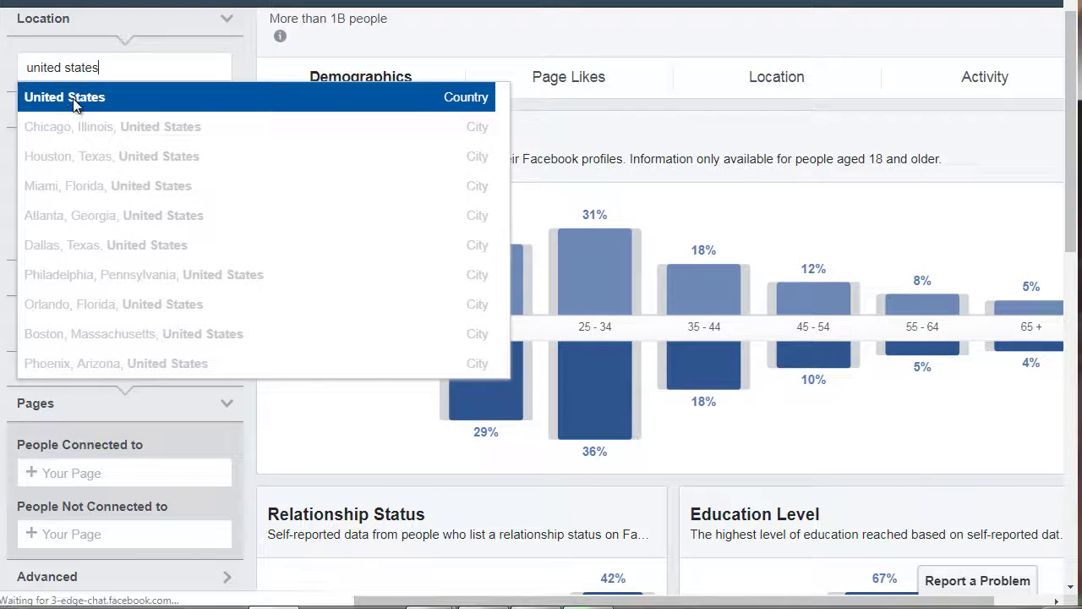
pyautogui.click(203, 92)
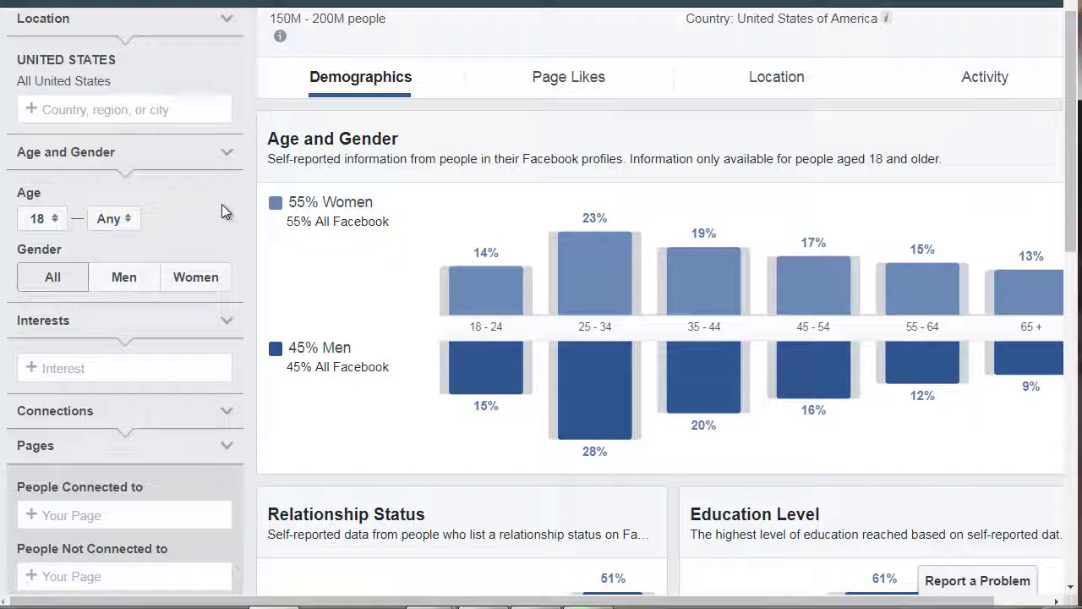
# - Set the audience age range to 30 through 65+
pyautogui.click(51, 228)
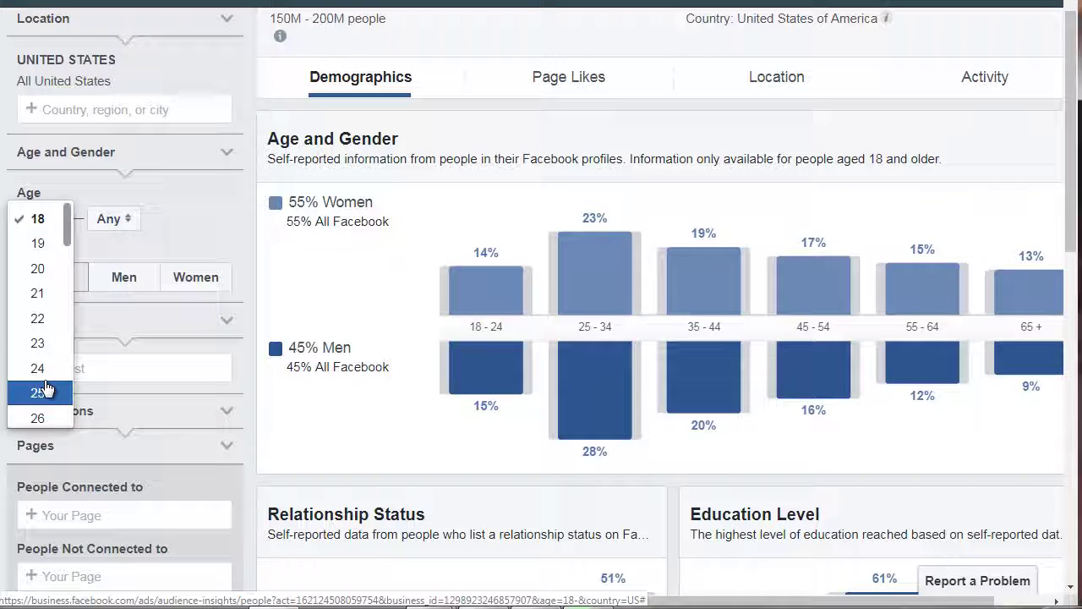
pyautogui.scroll(-1, 46, 389)
pyautogui.scroll(-1, 47, 377)
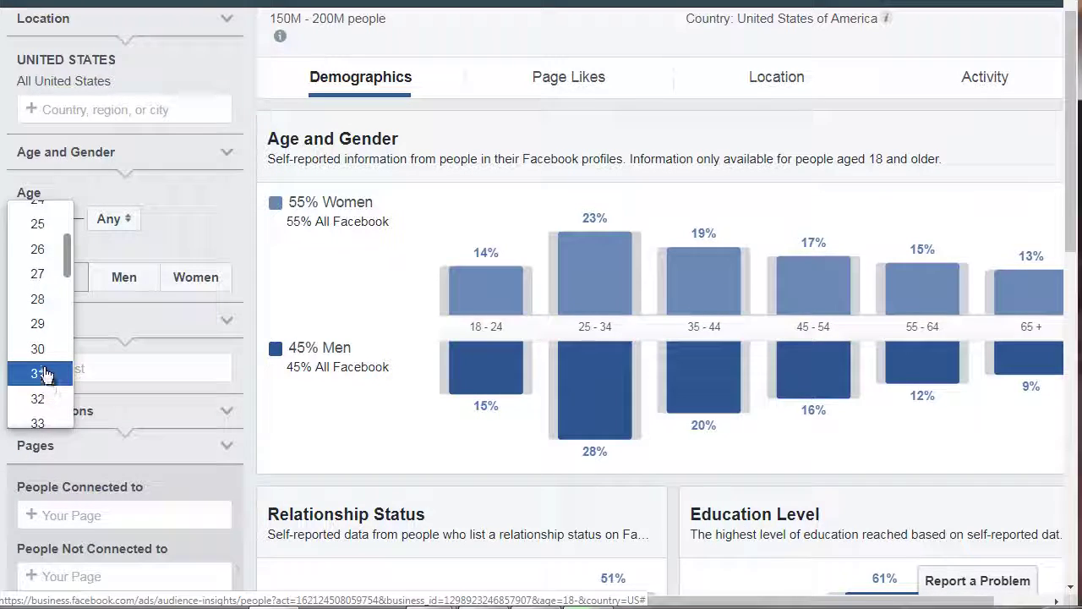
pyautogui.click(43, 351)
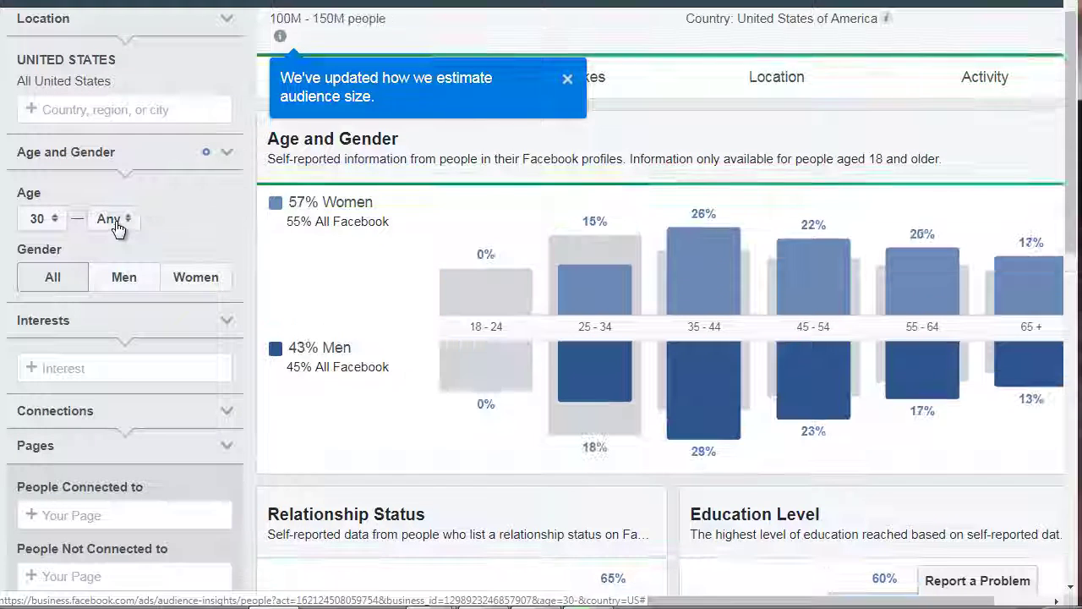
pyautogui.click(108, 219)
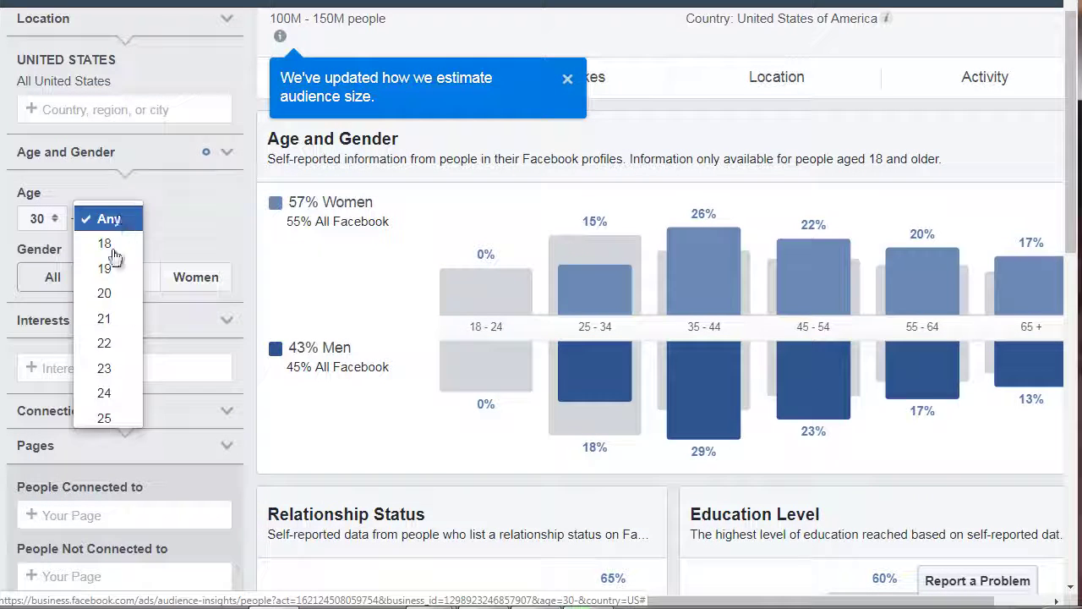
pyautogui.scroll(-2, 110, 292)
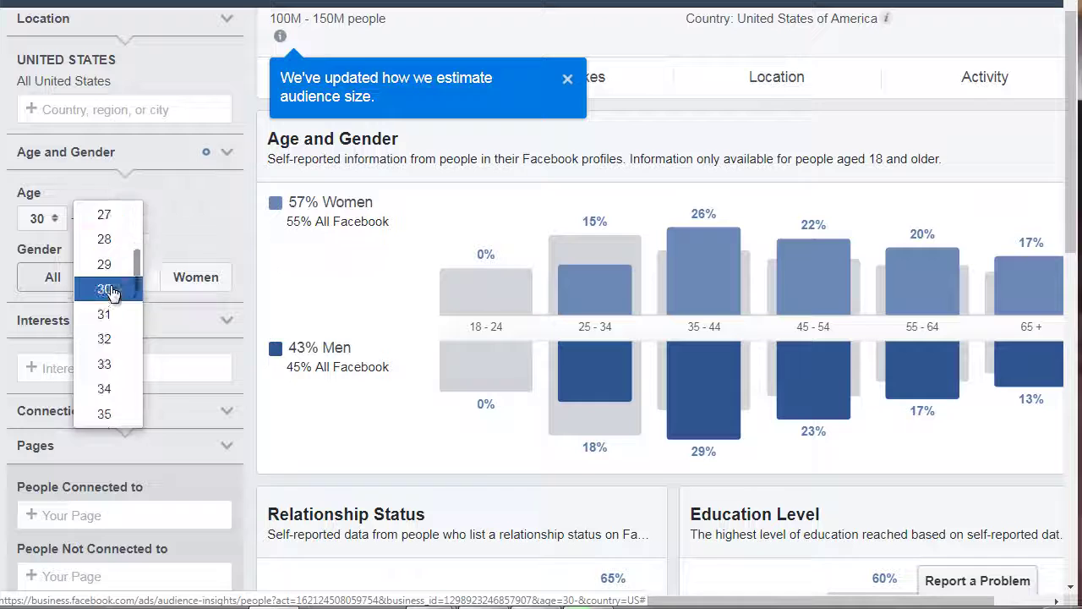
pyautogui.scroll(-8, 110, 292)
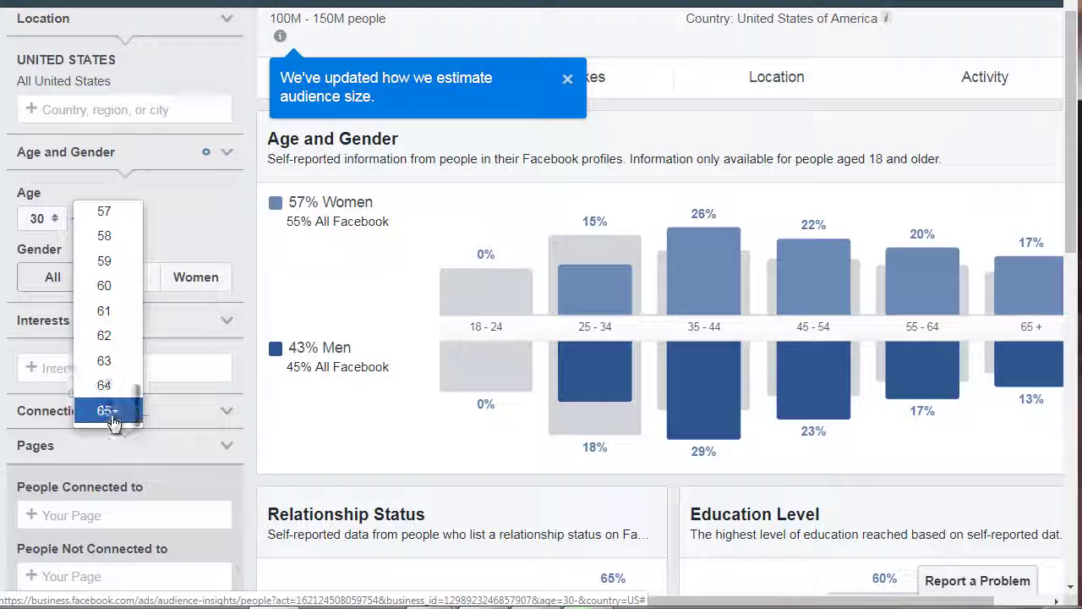
pyautogui.click(112, 414)
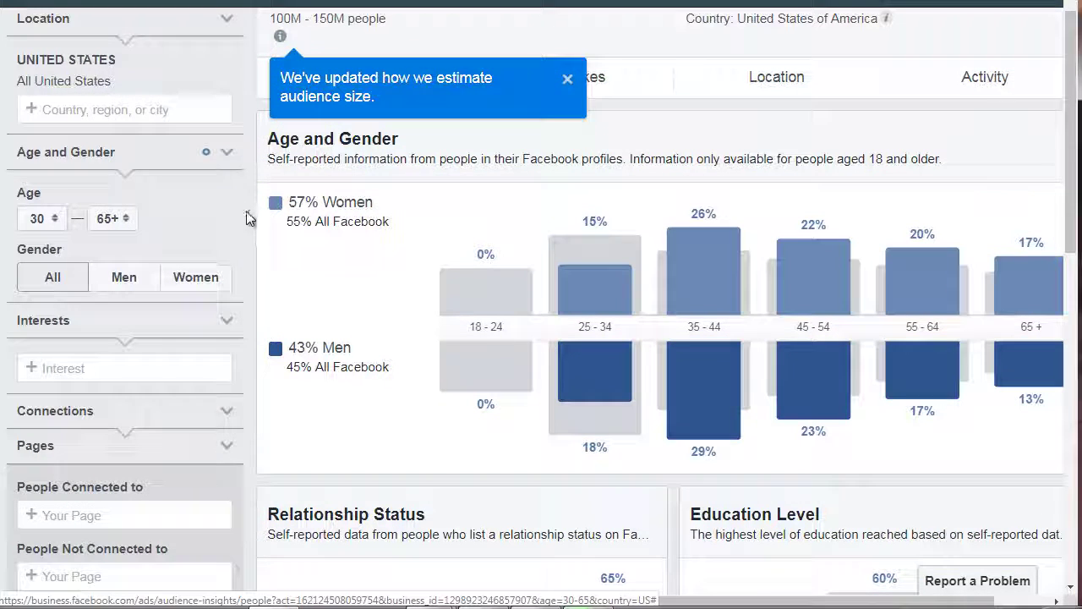
# - Reset the audience age range to a minimum of 18 and a maximum of Any
pyautogui.scroll(-1, 248, 218)
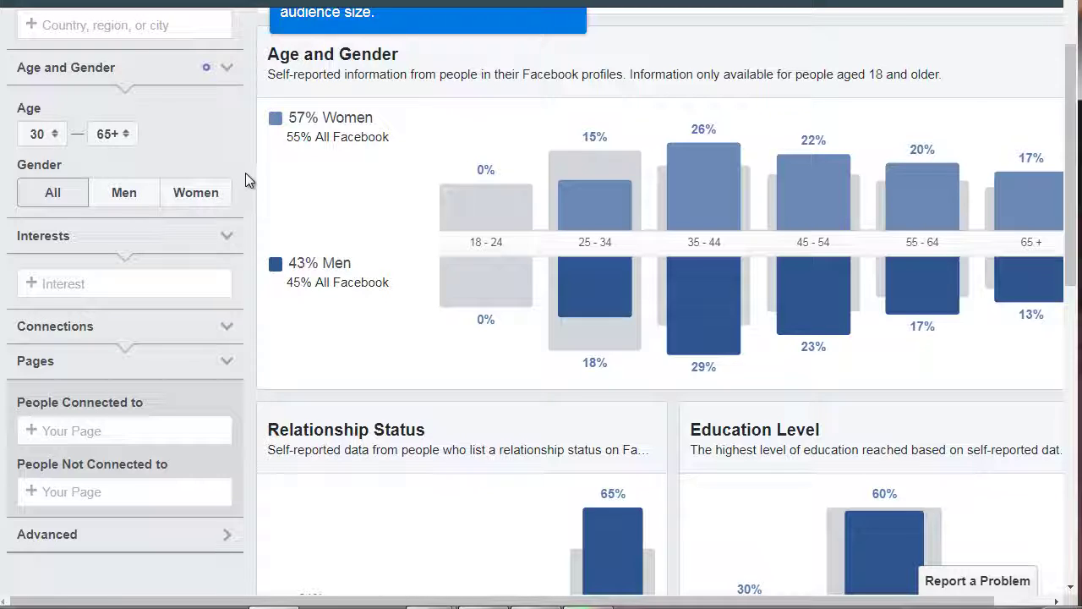
pyautogui.scroll(1, 247, 176)
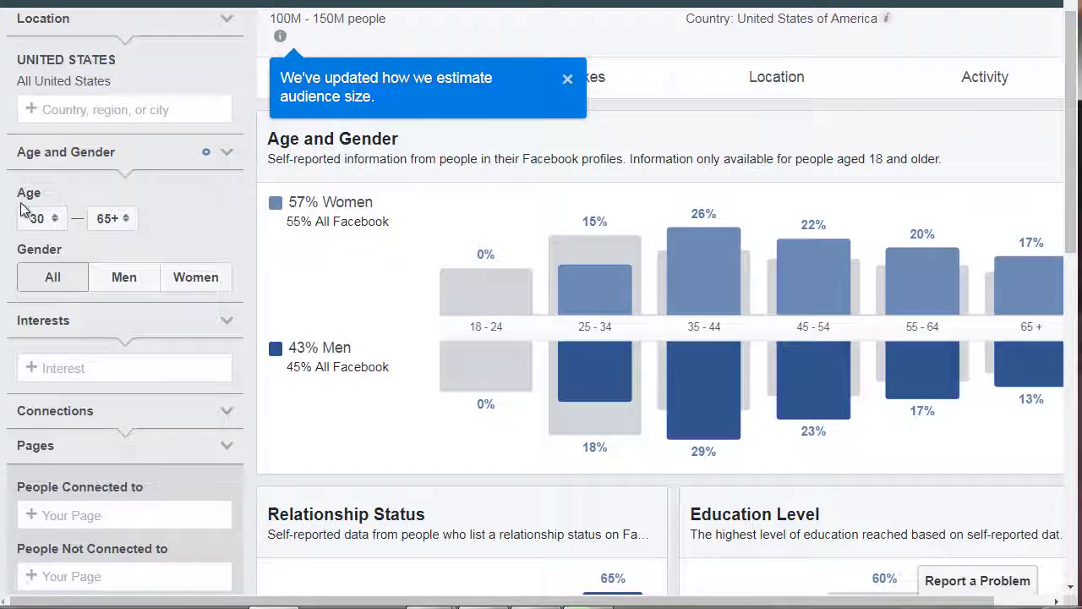
pyautogui.click(38, 218)
pyautogui.scroll(3, 47, 169)
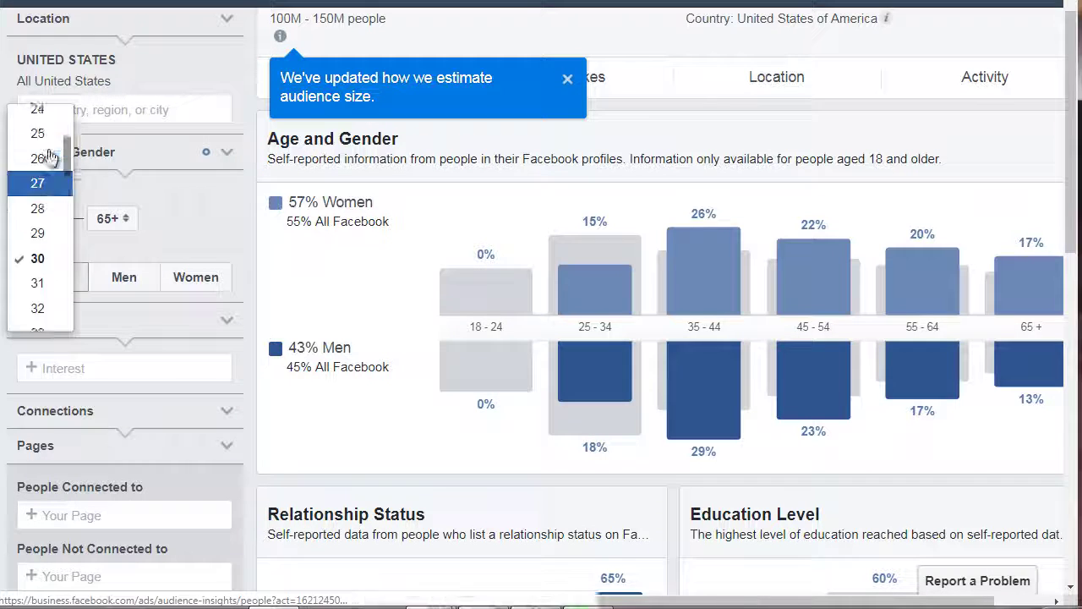
pyautogui.click(38, 122)
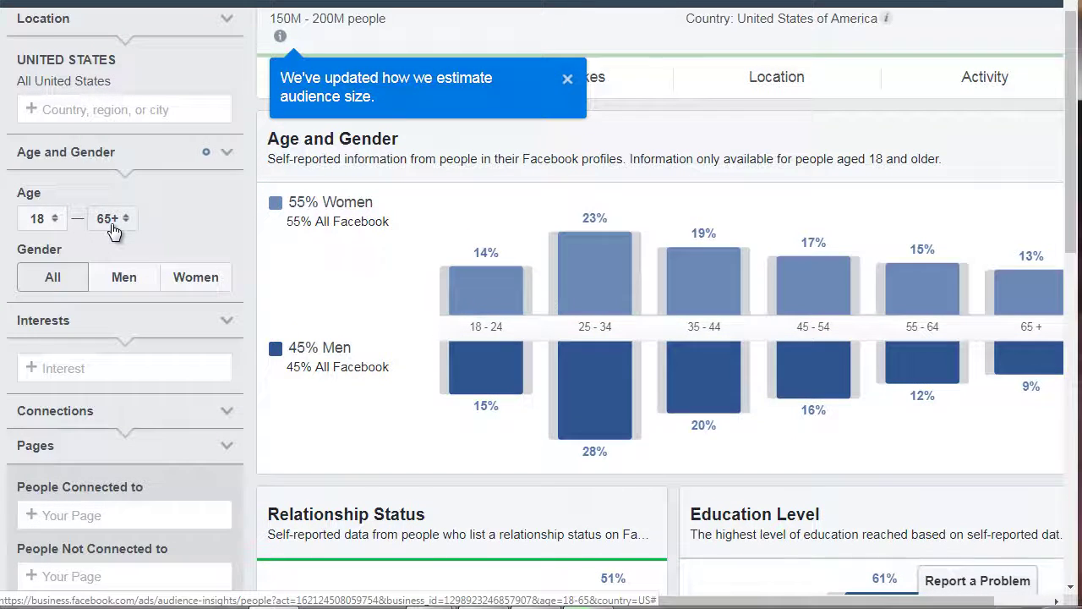
pyautogui.click(110, 221)
pyautogui.scroll(10, 110, 229)
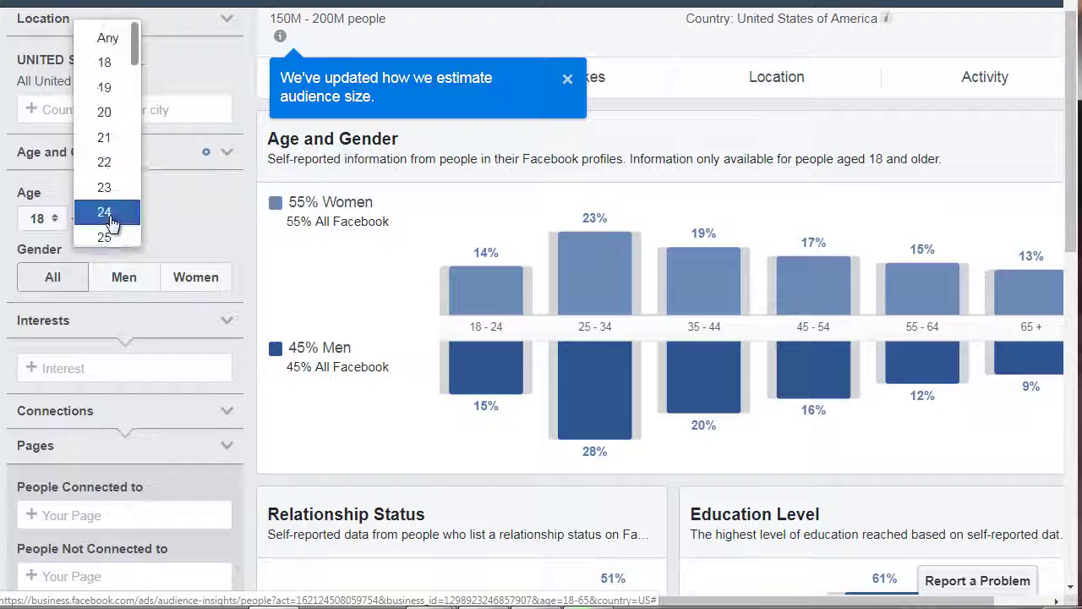
pyautogui.click(108, 37)
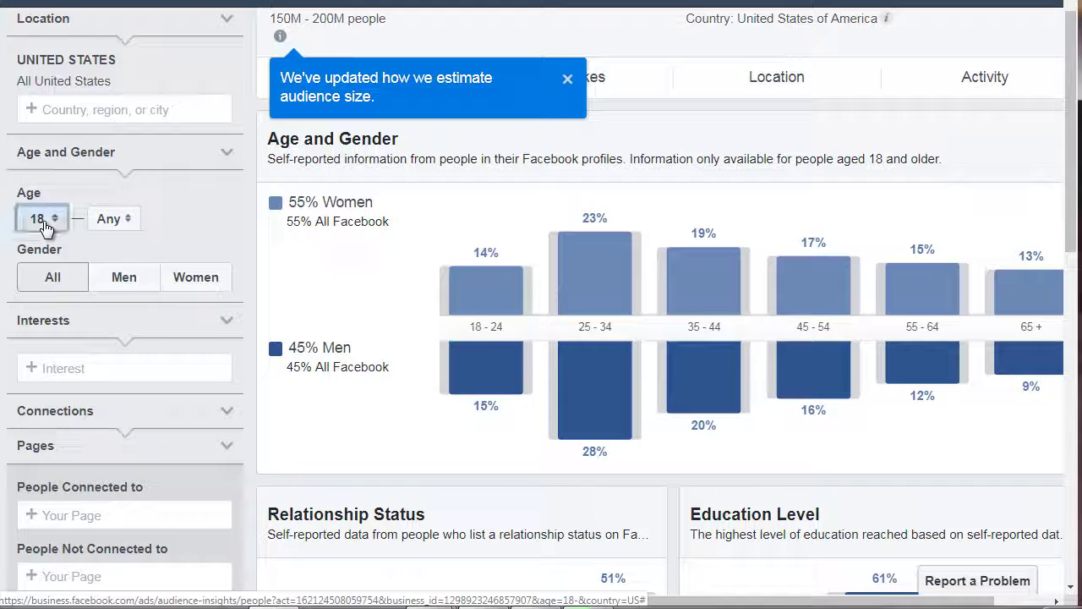
pyautogui.click(44, 225)
pyautogui.scroll(1, 43, 225)
pyautogui.click(7, 282)
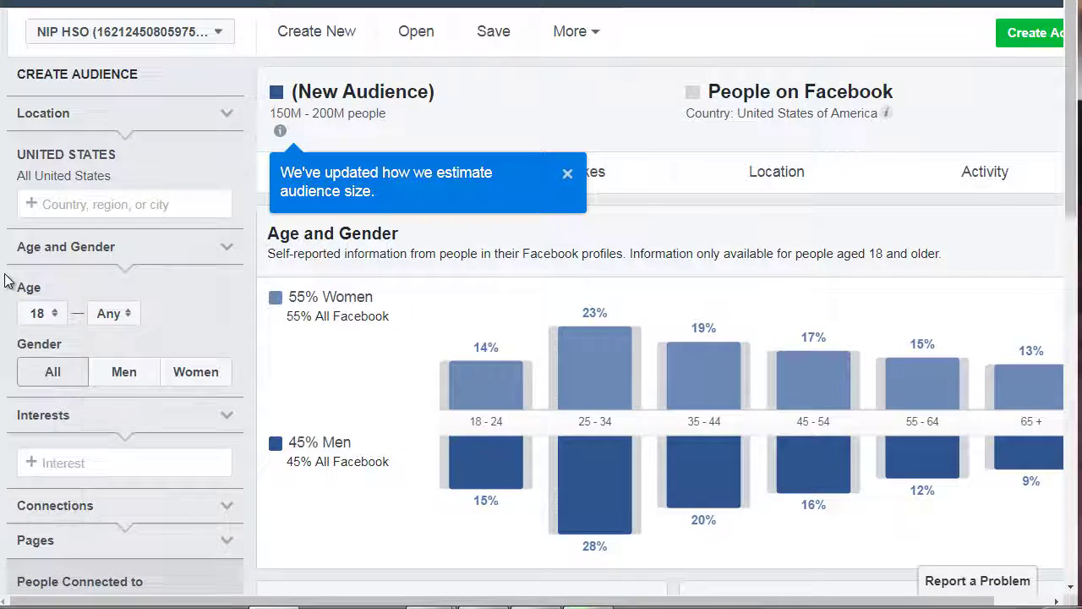
# - Dismiss the audience size estimate notice and add Scuba diving as an audience interest
pyautogui.scroll(-1, 8, 282)
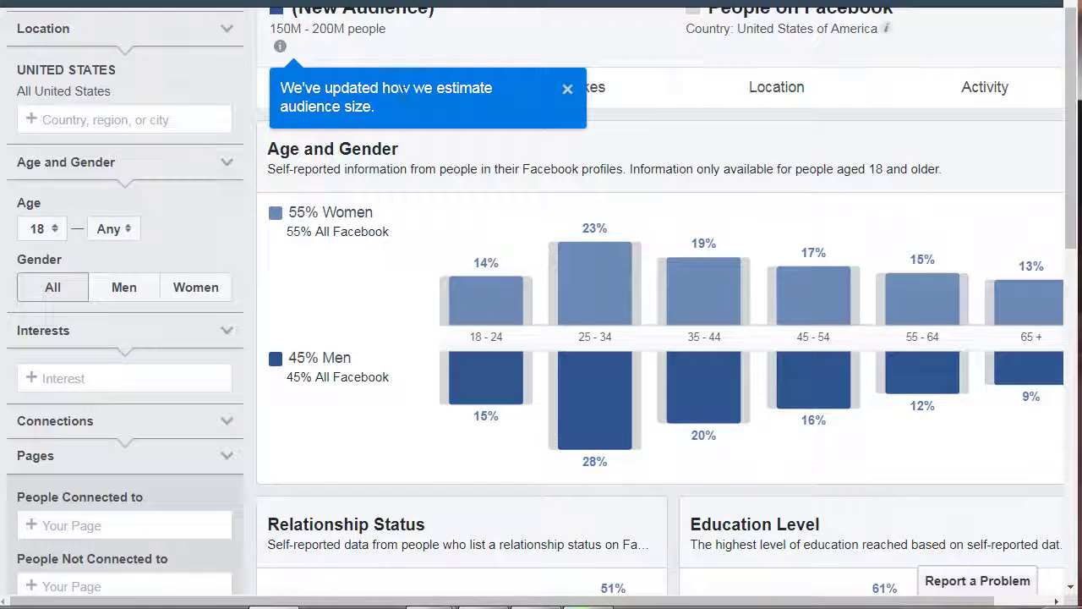
pyautogui.click(567, 89)
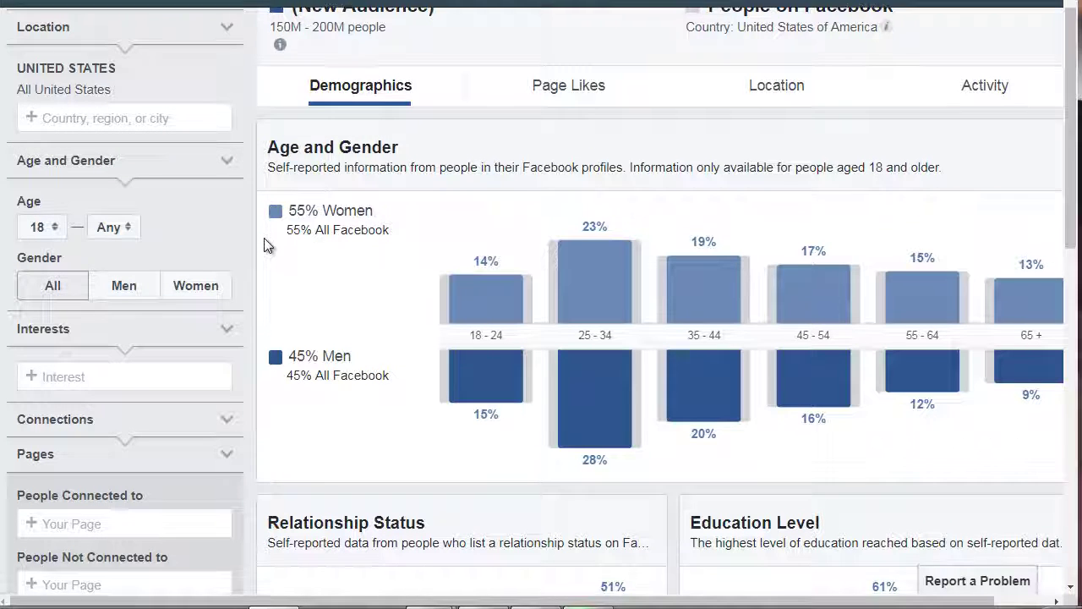
pyautogui.scroll(-2, 264, 241)
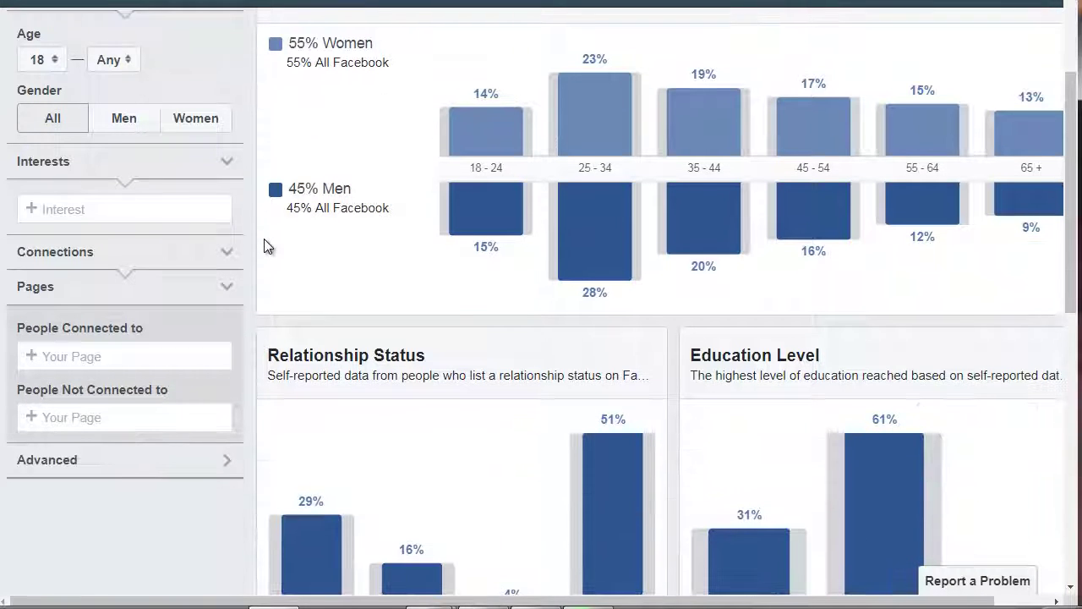
pyautogui.click(69, 207)
pyautogui.write('scuba')
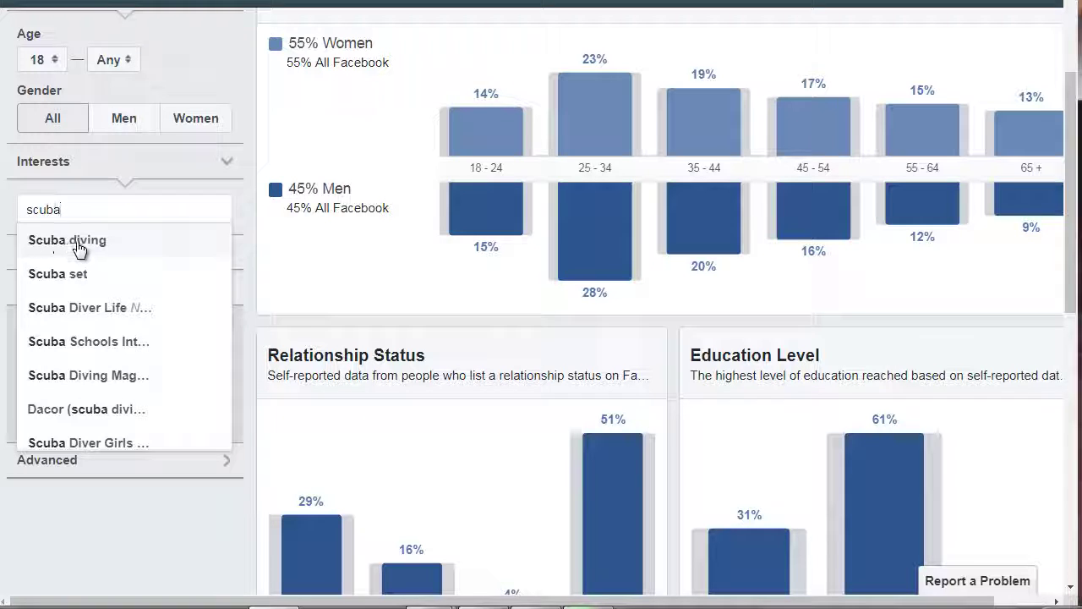
pyautogui.click(74, 243)
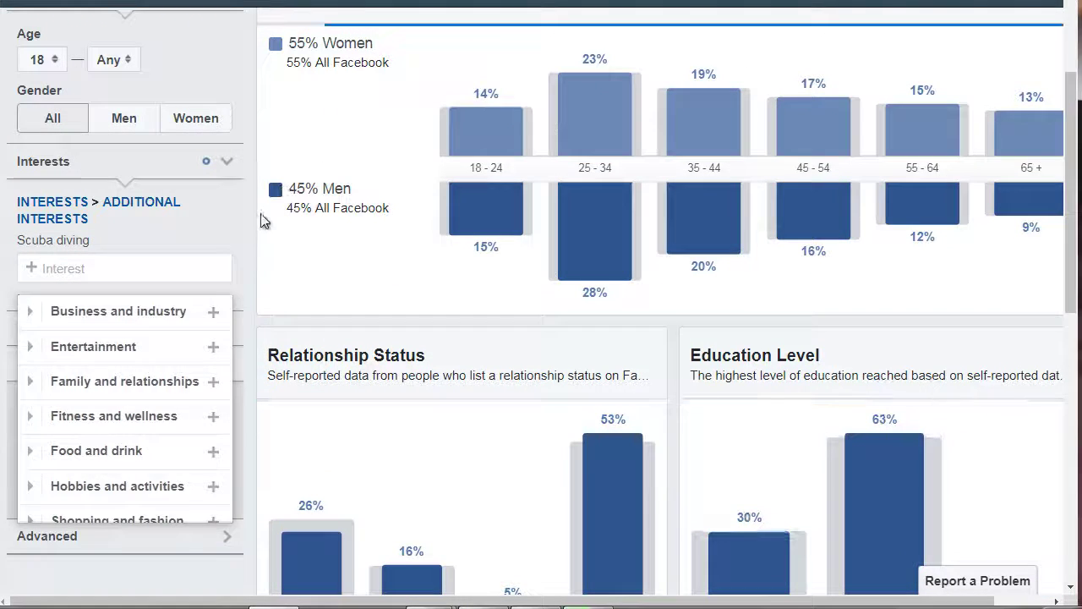
# - Dismiss the reappearing notice and examine the age and gender breakdown of the scuba diving audience by age group
pyautogui.scroll(3, 272, 213)
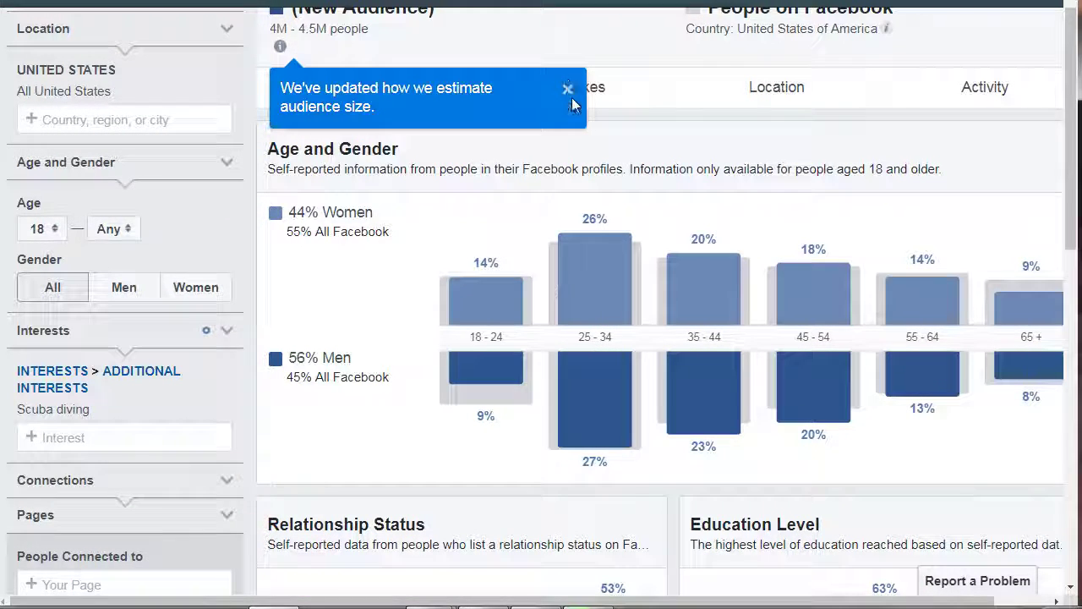
pyautogui.click(567, 89)
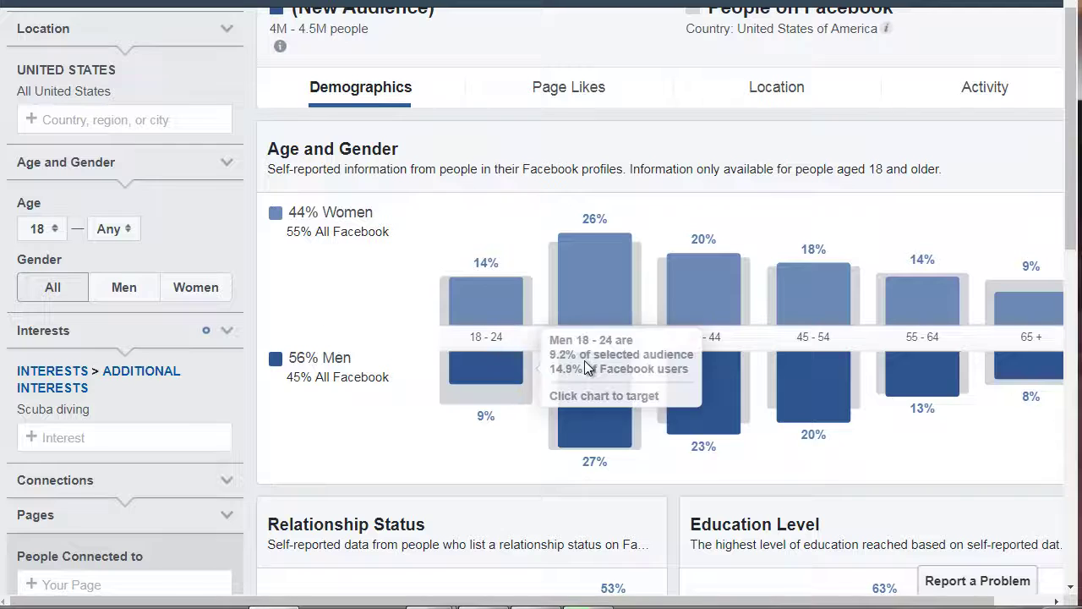
pyautogui.moveTo(585, 360)
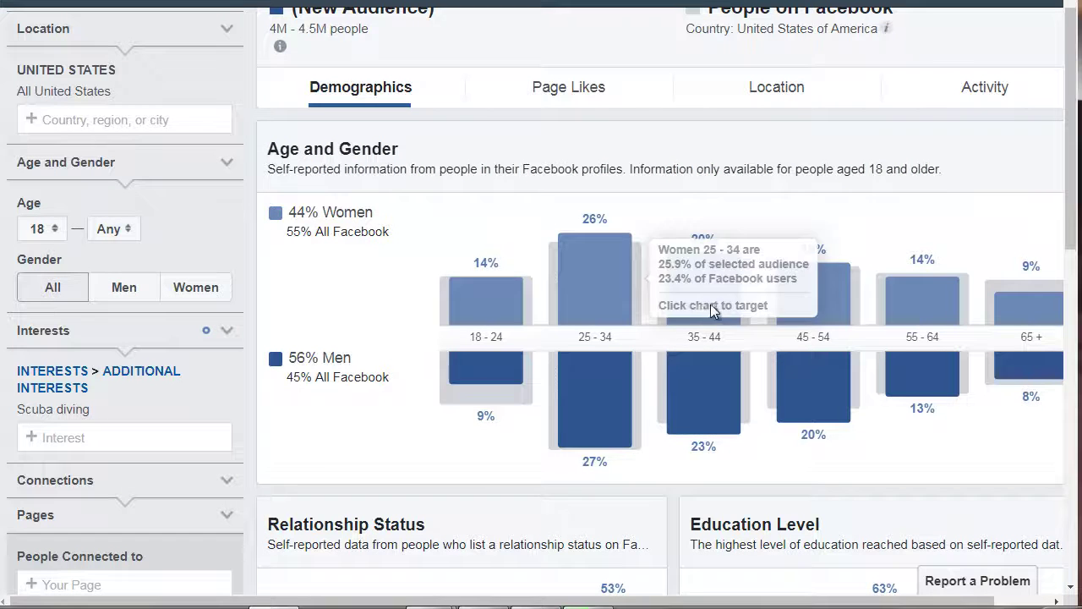
pyautogui.moveTo(850, 310)
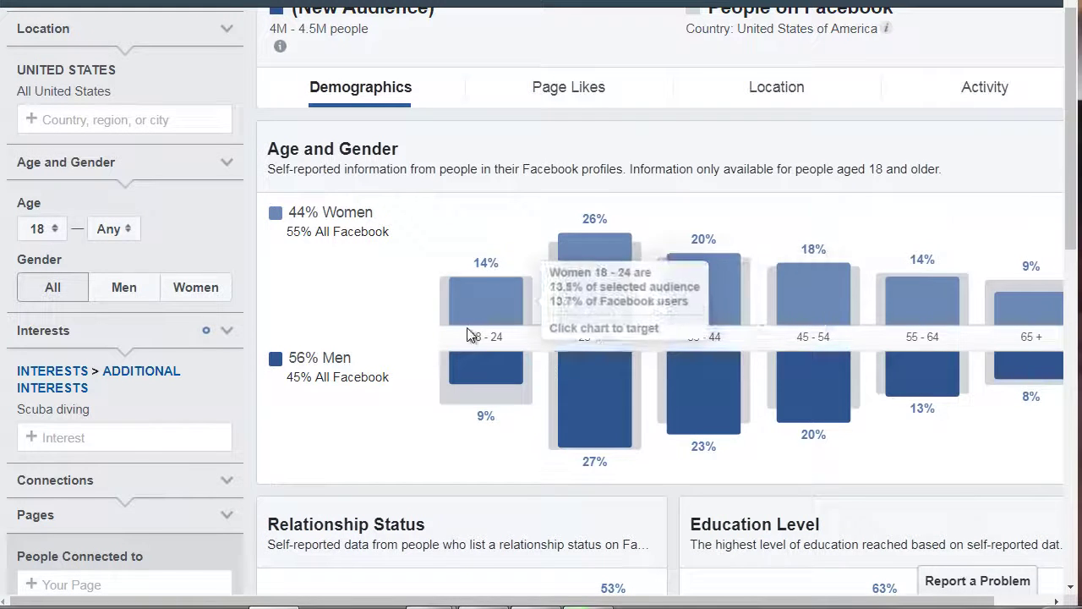
# - Compare the women's age groups with overall Facebook users in the Age and Gender chart, from 18-24 through 65+
pyautogui.moveTo(588, 263)
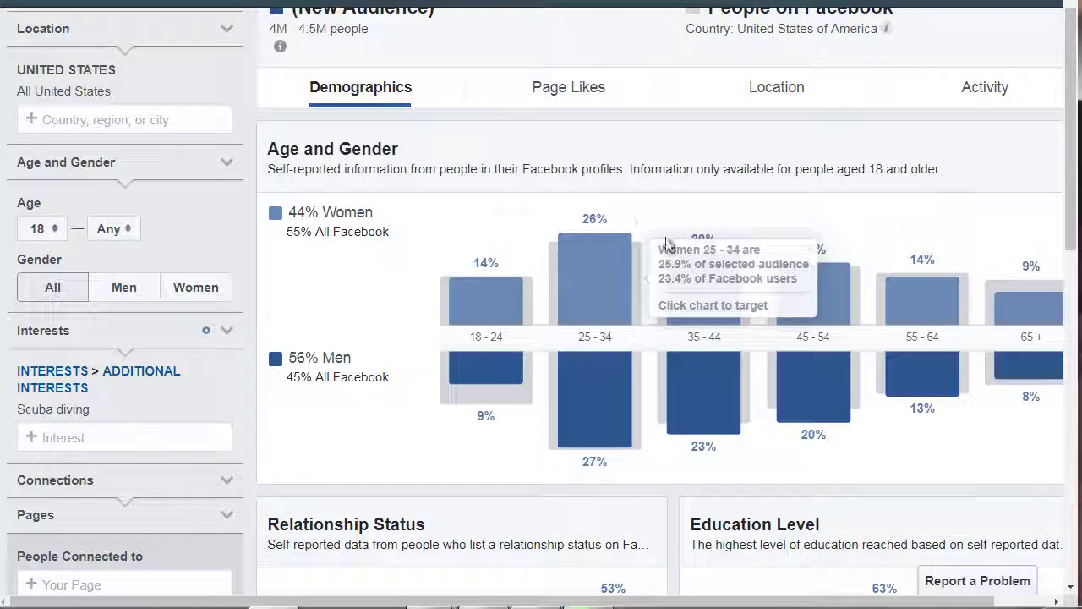
pyautogui.moveTo(1046, 321)
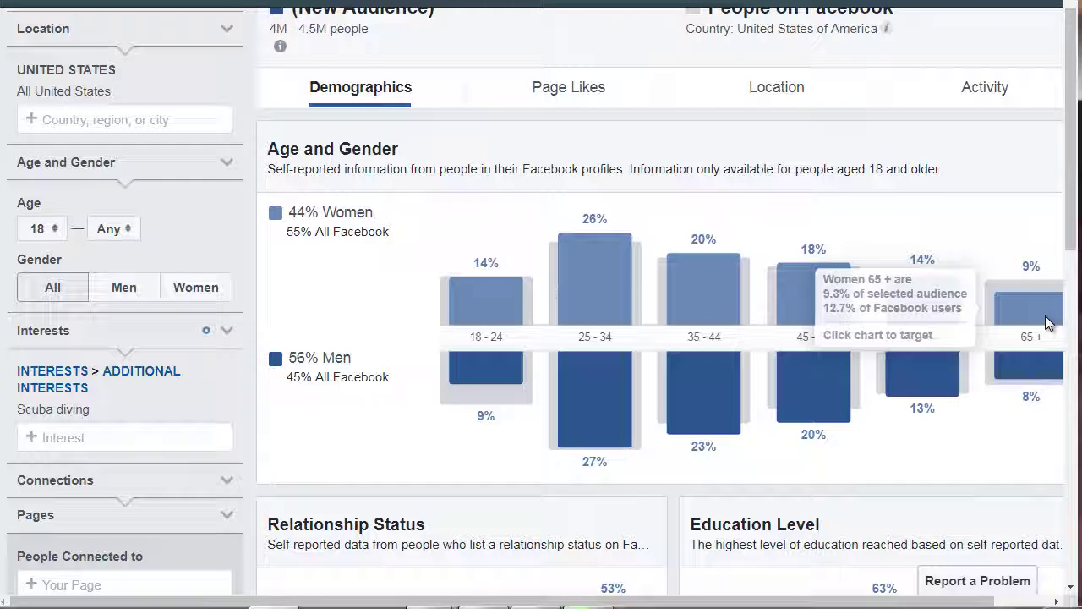
pyautogui.moveTo(707, 311)
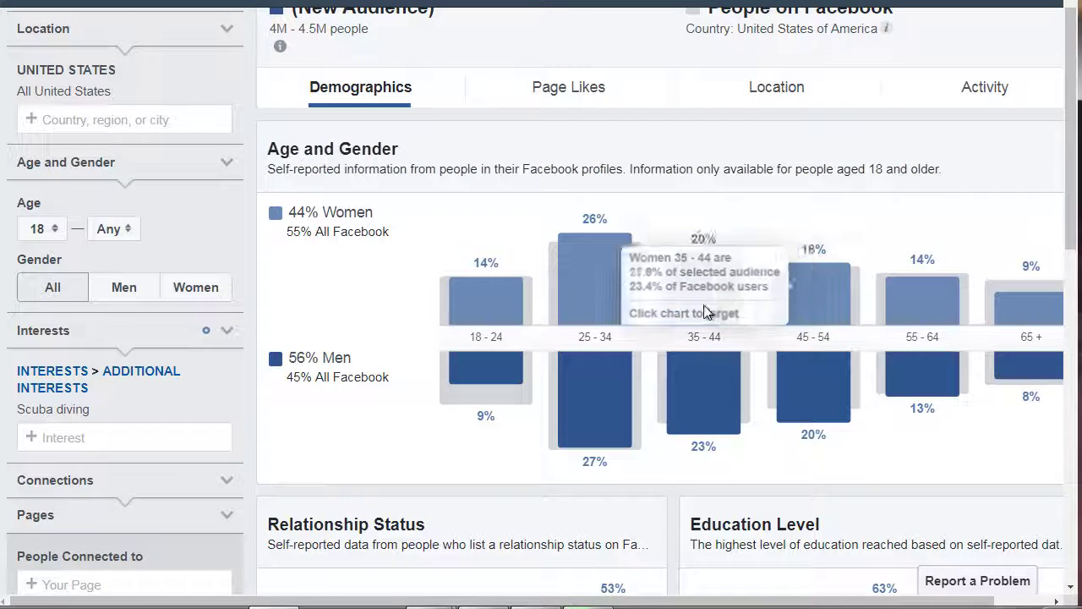
pyautogui.moveTo(584, 240)
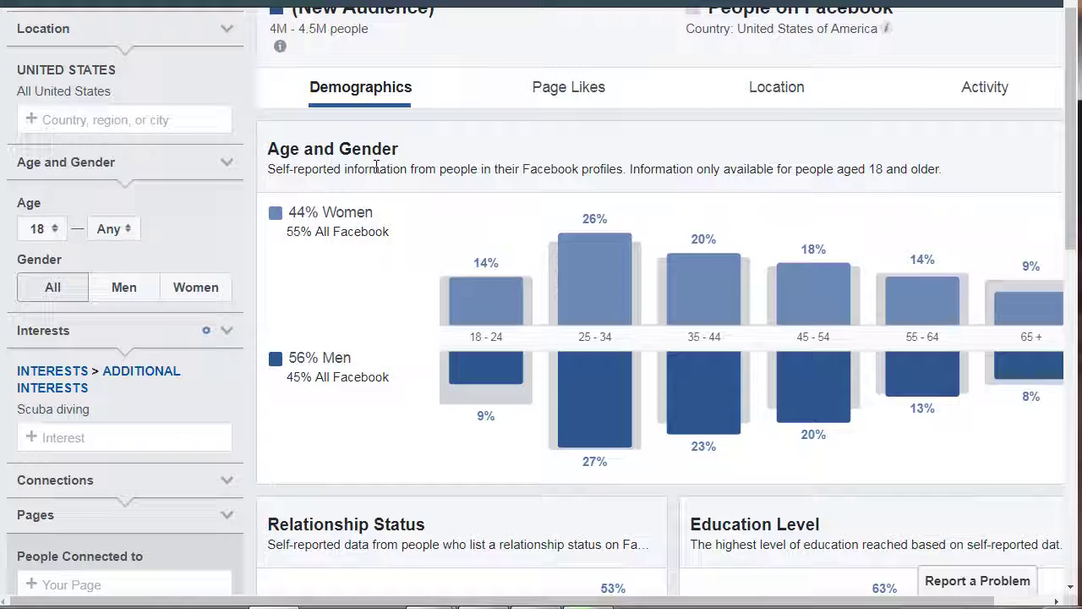
# - Examine the Relationship Status and Education Level charts for the scuba diving audience
pyautogui.scroll(-3, 377, 171)
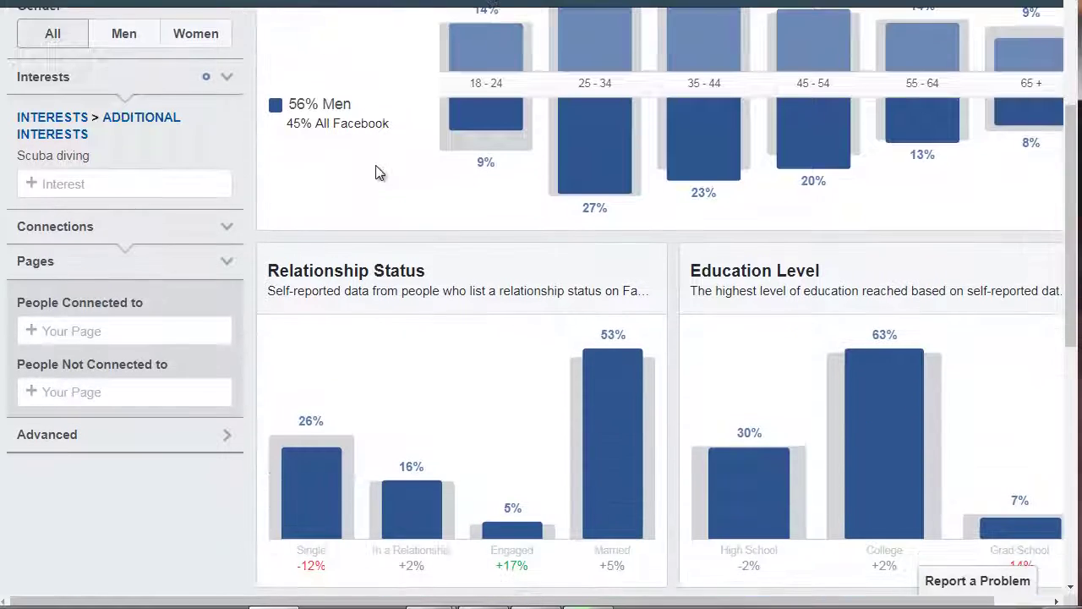
pyautogui.scroll(-3, 377, 171)
pyautogui.scroll(1, 391, 164)
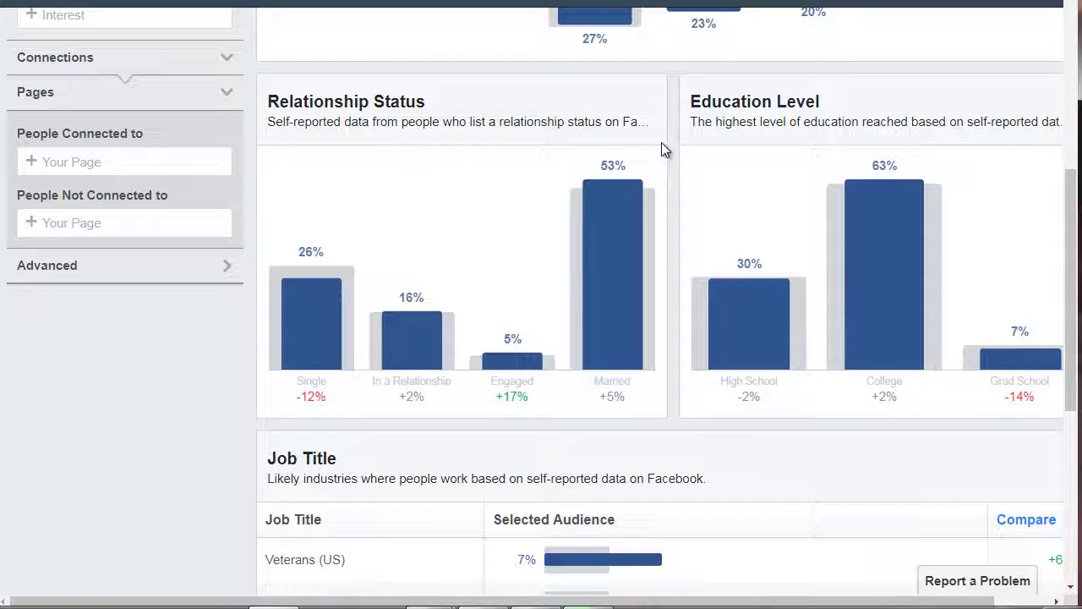
pyautogui.moveTo(621, 300)
pyautogui.moveTo(920, 283)
pyautogui.scroll(-1, 667, 209)
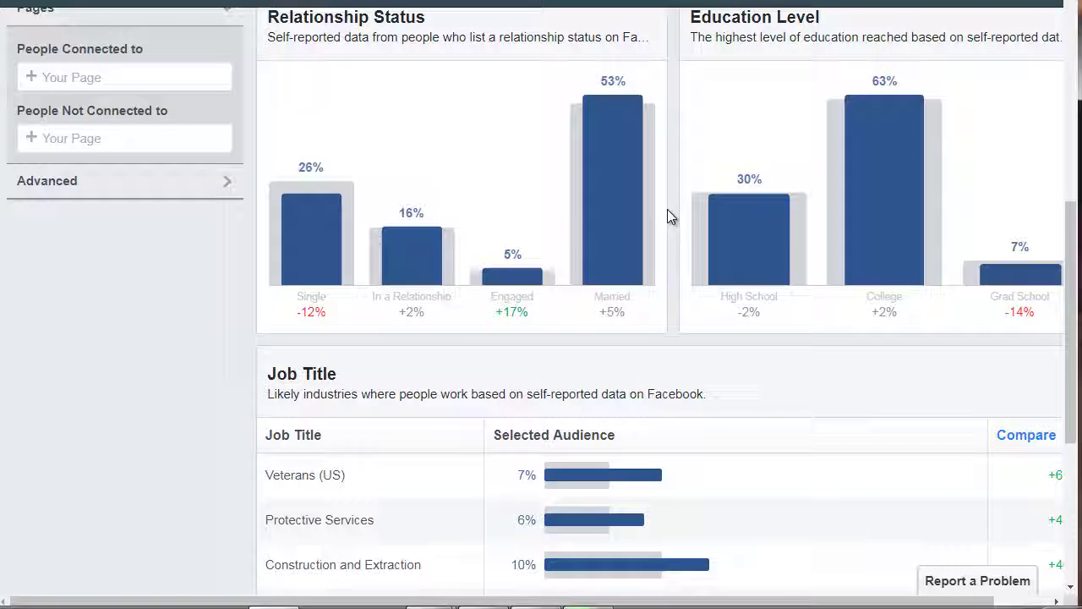
# - Examine the Job Title table, reading each industry's selected audience share and its Compare value against Facebook users
pyautogui.scroll(-3, 668, 208)
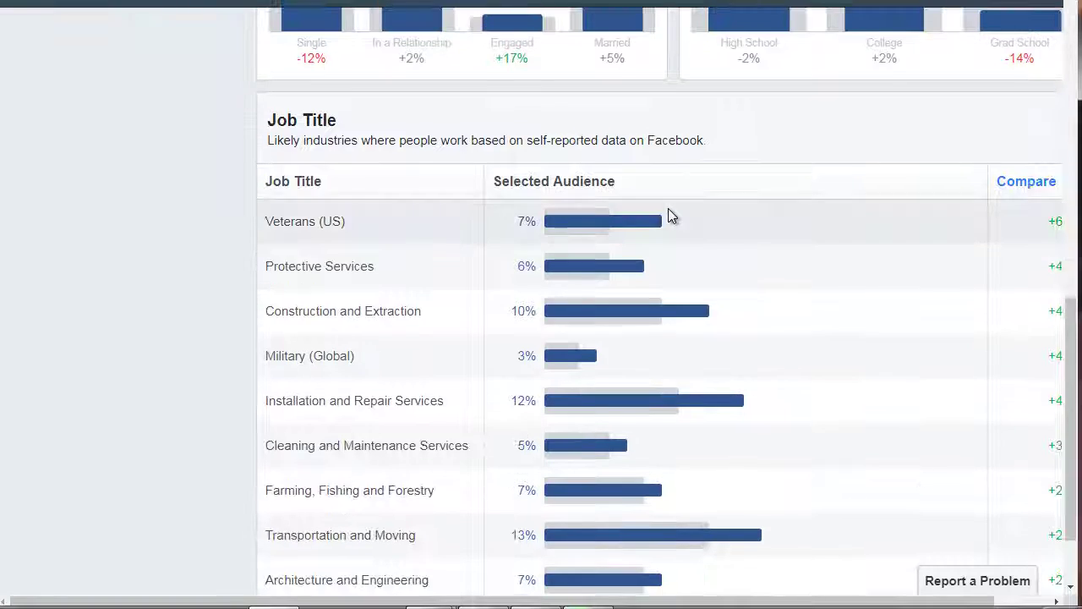
pyautogui.scroll(-1, 668, 217)
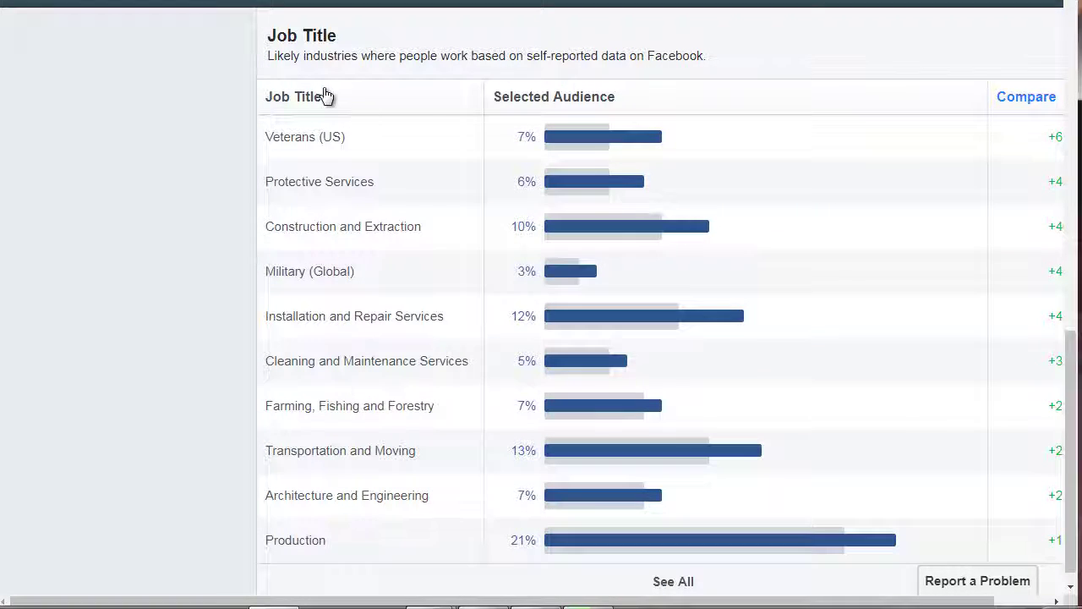
pyautogui.scroll(-1, 717, 575)
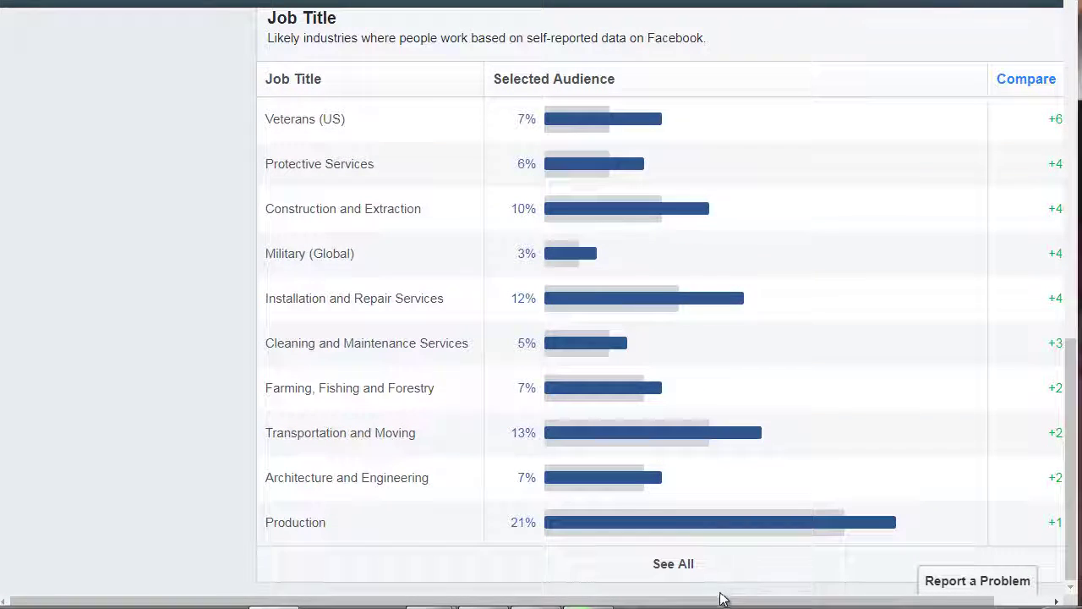
pyautogui.moveTo(719, 600); pyautogui.dragTo(768, 601)
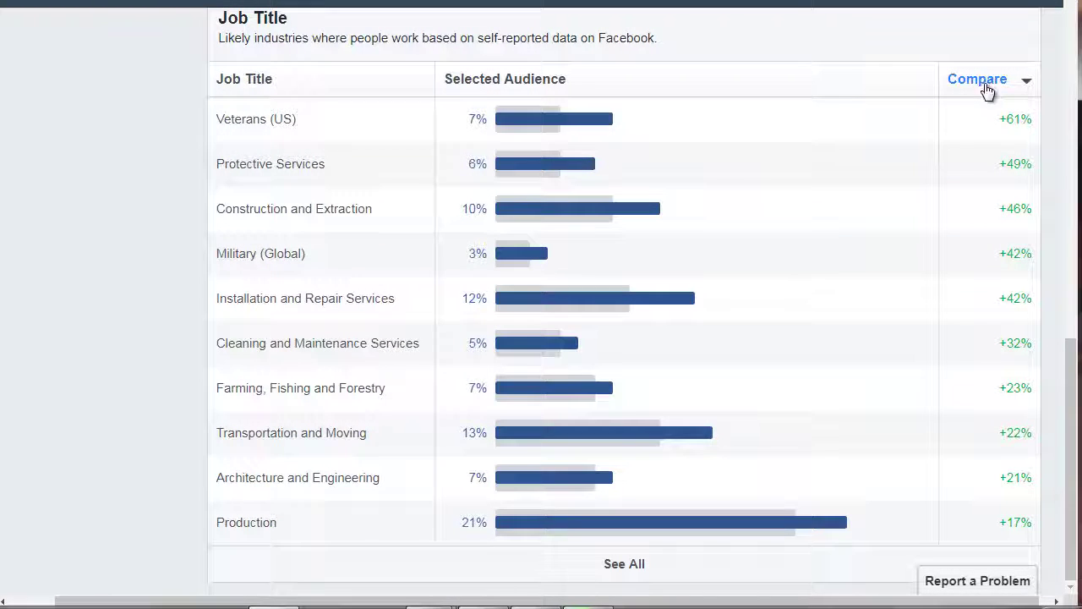
pyautogui.moveTo(1006, 345)
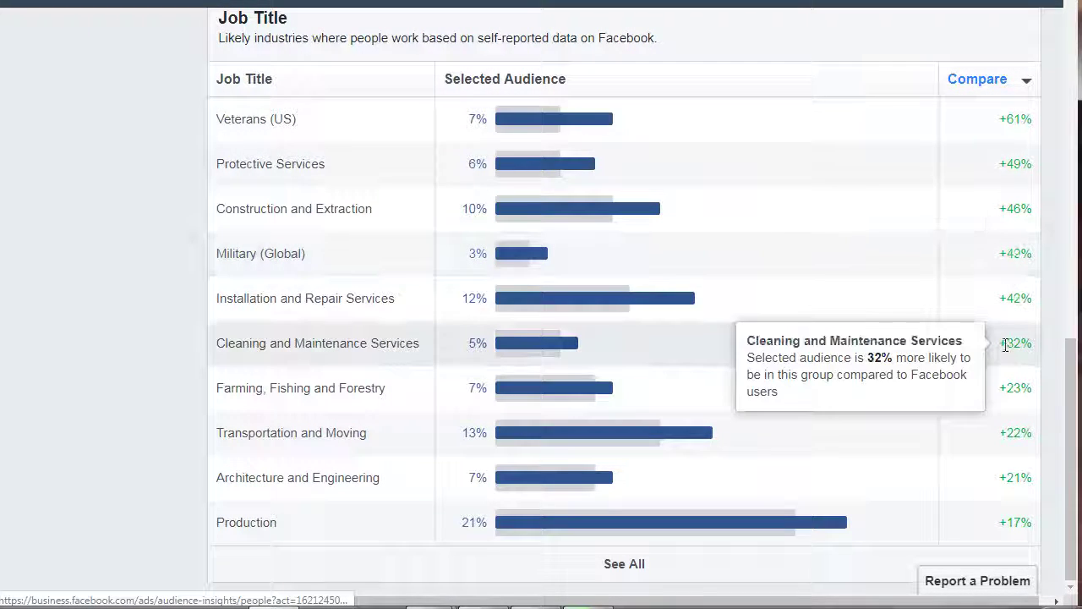
pyautogui.moveTo(1005, 246)
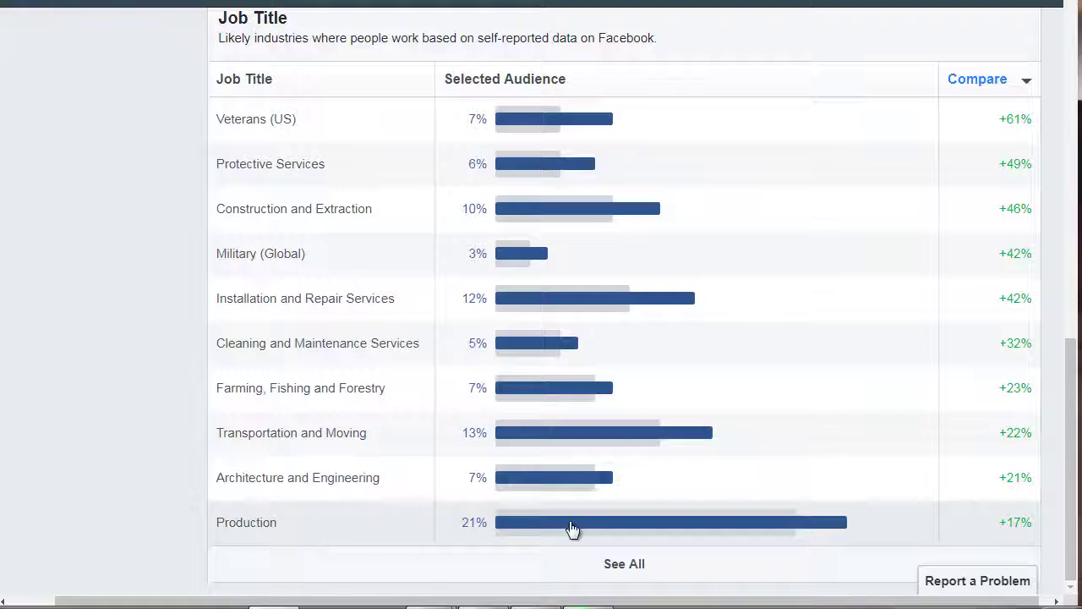
pyautogui.moveTo(538, 487)
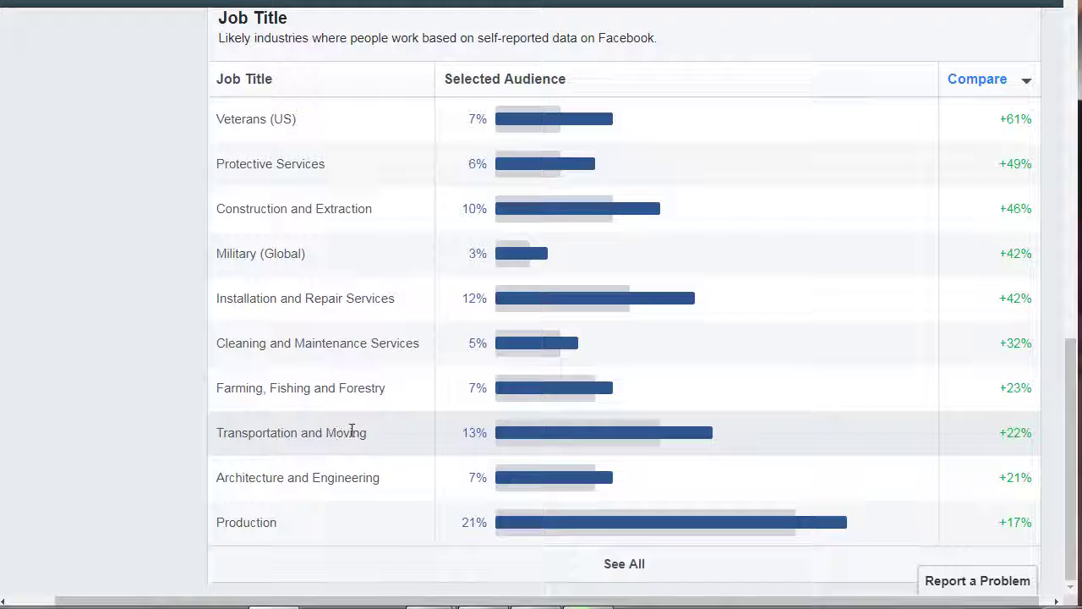
pyautogui.moveTo(509, 430)
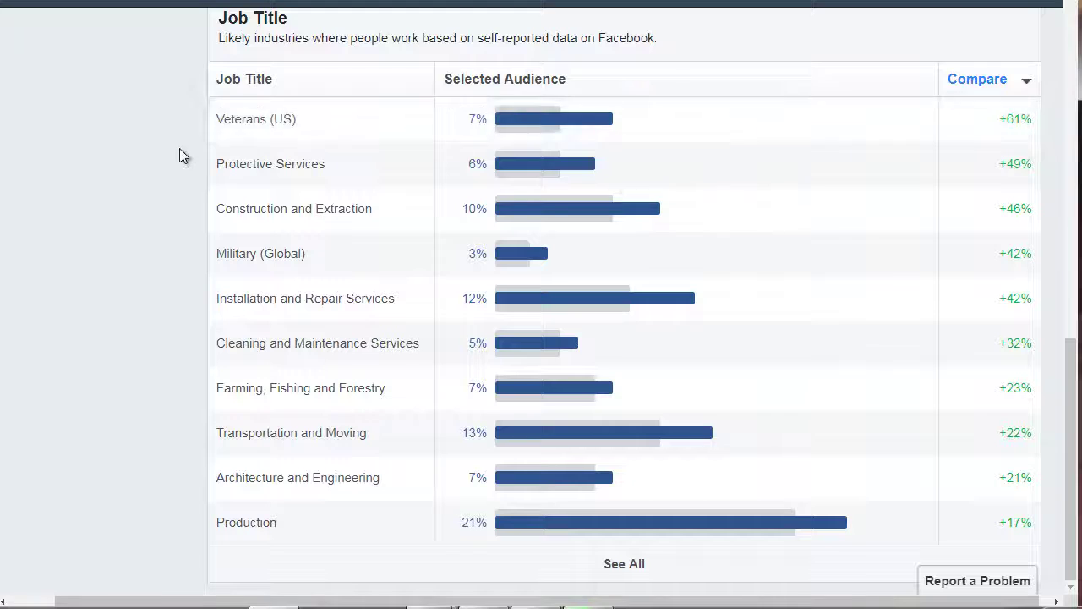
# - Show the audience's Page Likes insights, dismiss the audience size estimate notice and review the ten Top Categories with their pages
pyautogui.scroll(15, 177, 148)
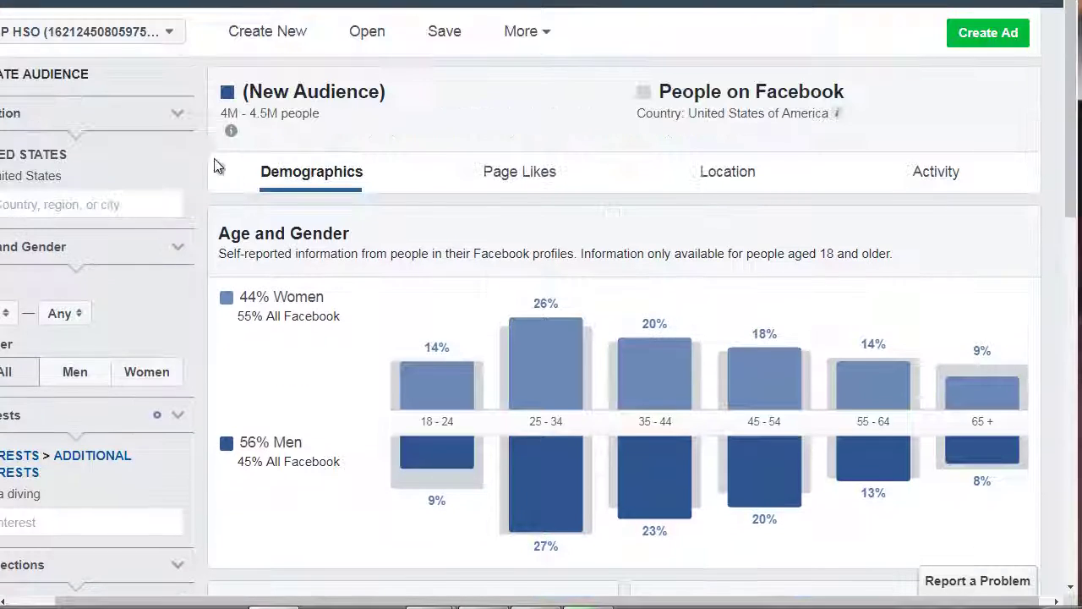
pyautogui.click(507, 171)
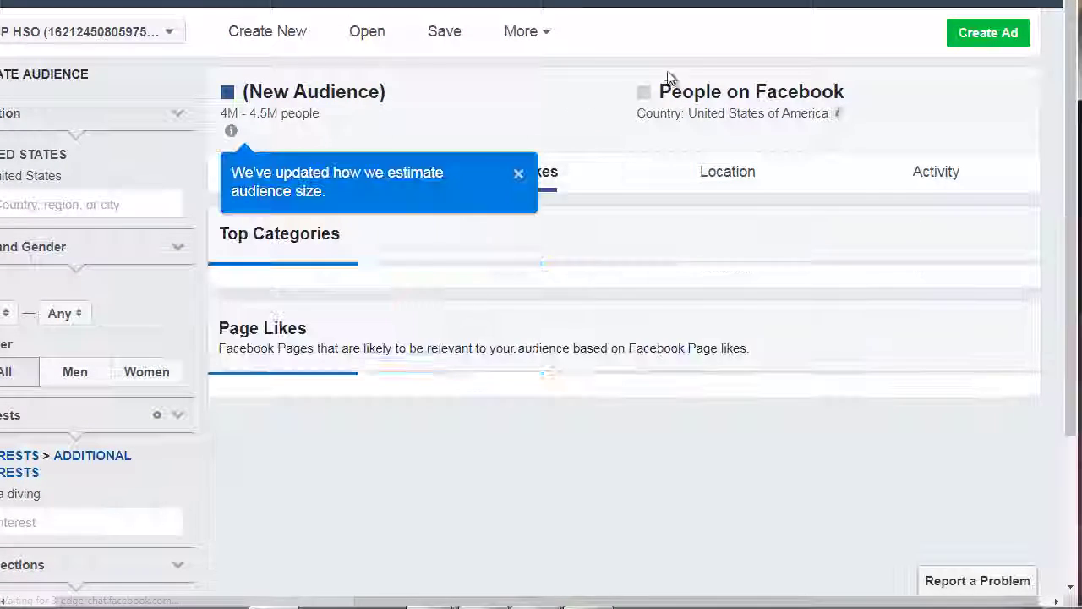
pyautogui.click(518, 173)
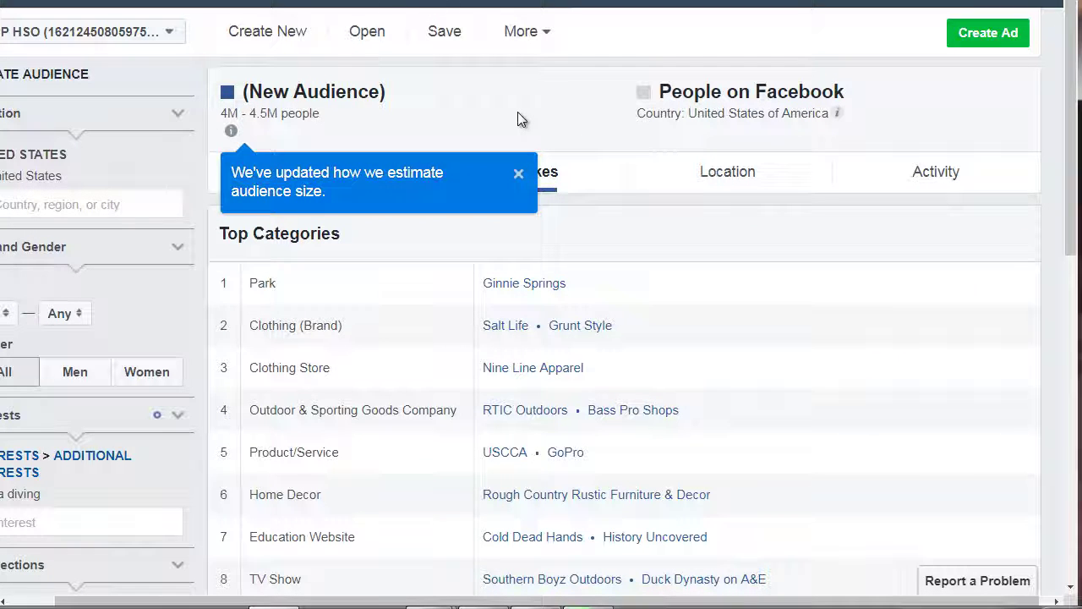
pyautogui.click(518, 173)
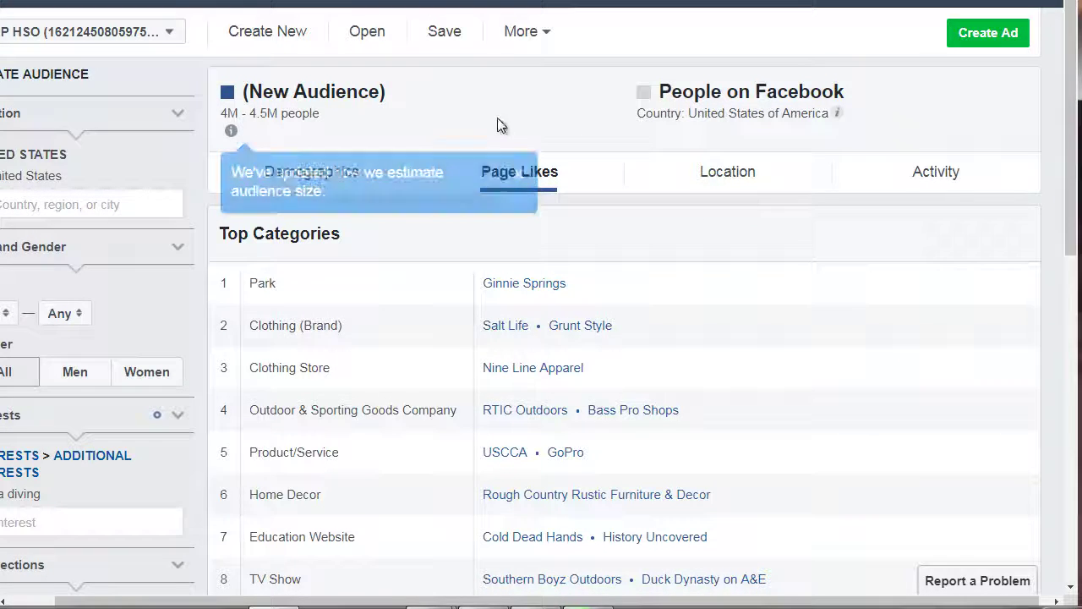
pyautogui.scroll(-1, 493, 108)
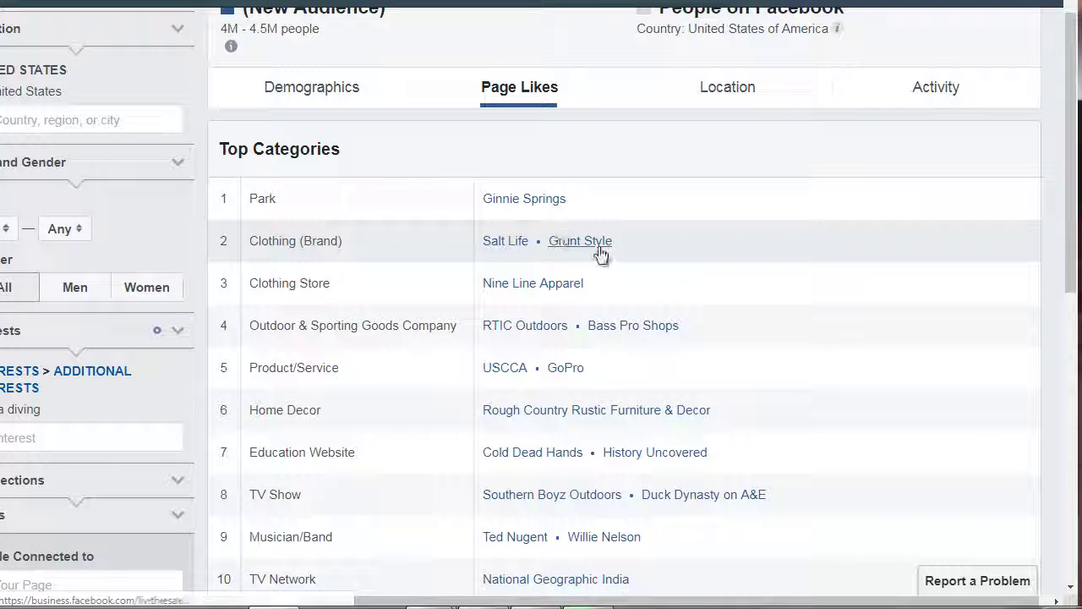
pyautogui.scroll(-1, 449, 279)
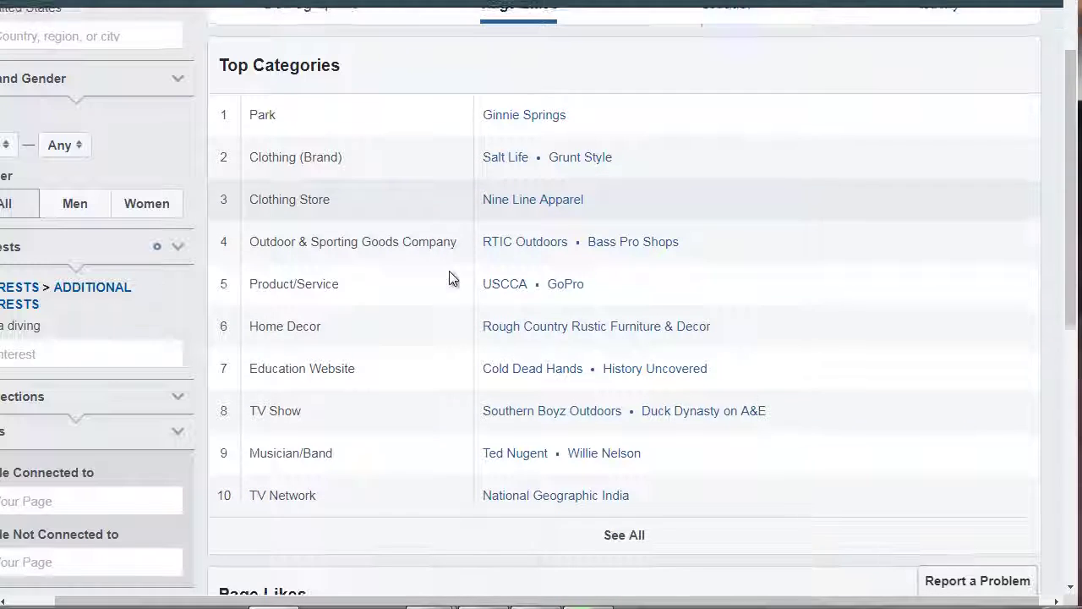
pyautogui.scroll(-1, 415, 250)
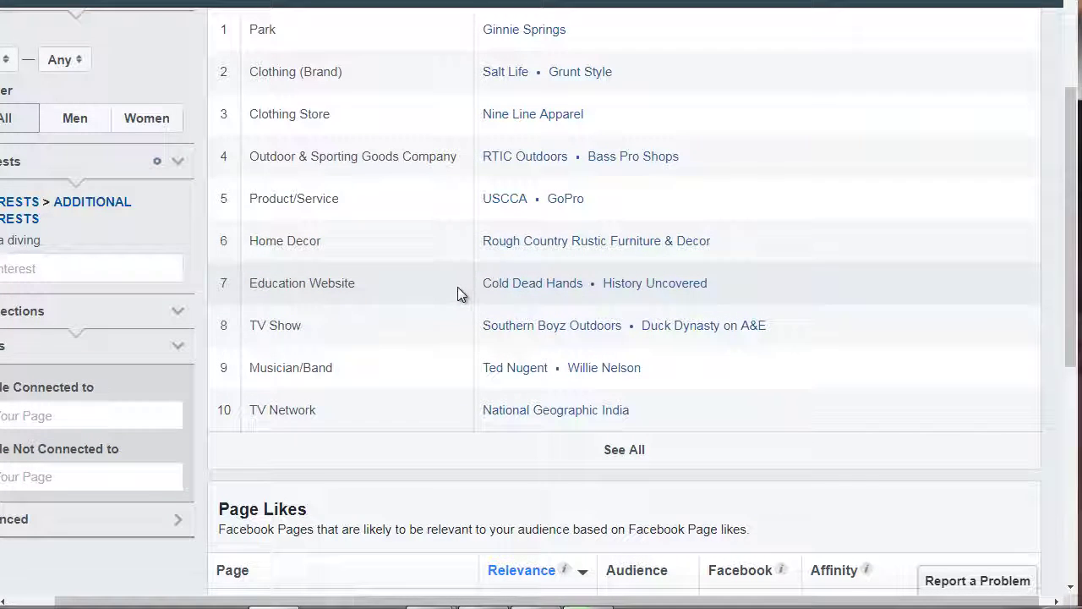
pyautogui.scroll(-1, 458, 287)
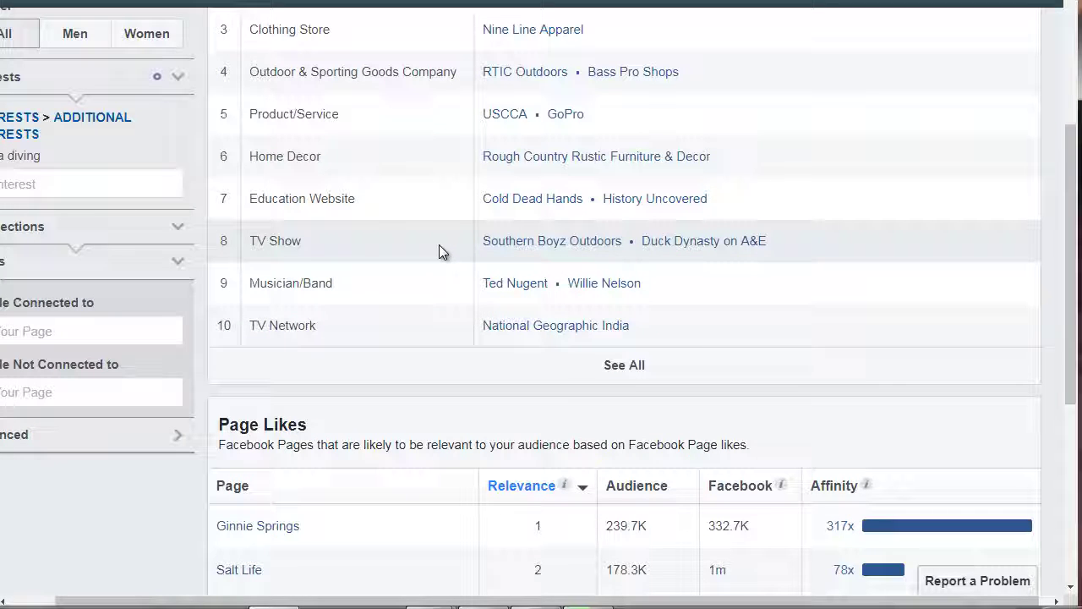
pyautogui.scroll(1, 305, 330)
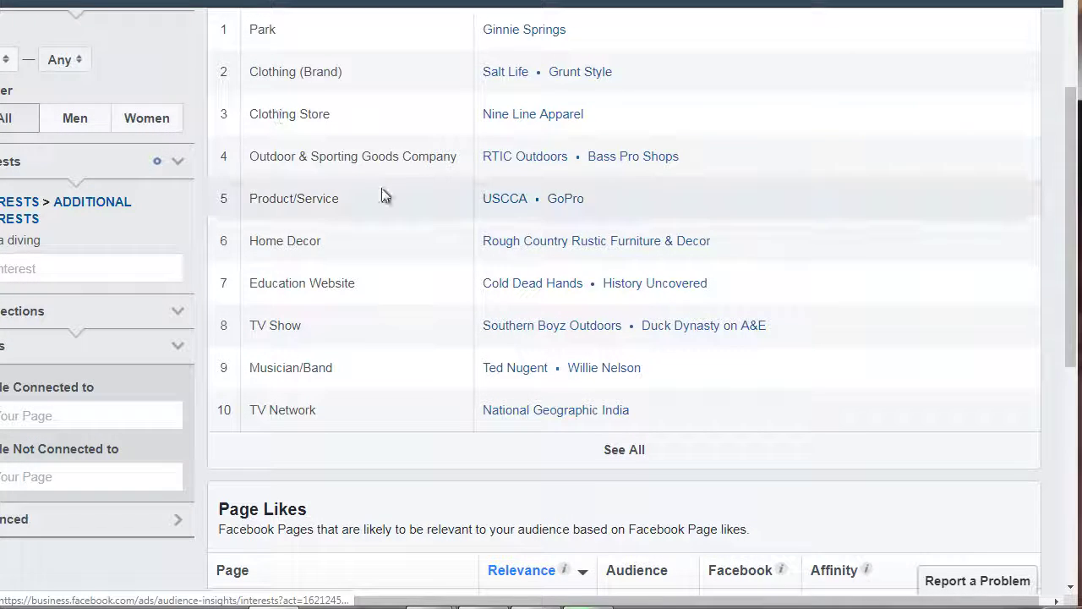
pyautogui.scroll(-1, 418, 285)
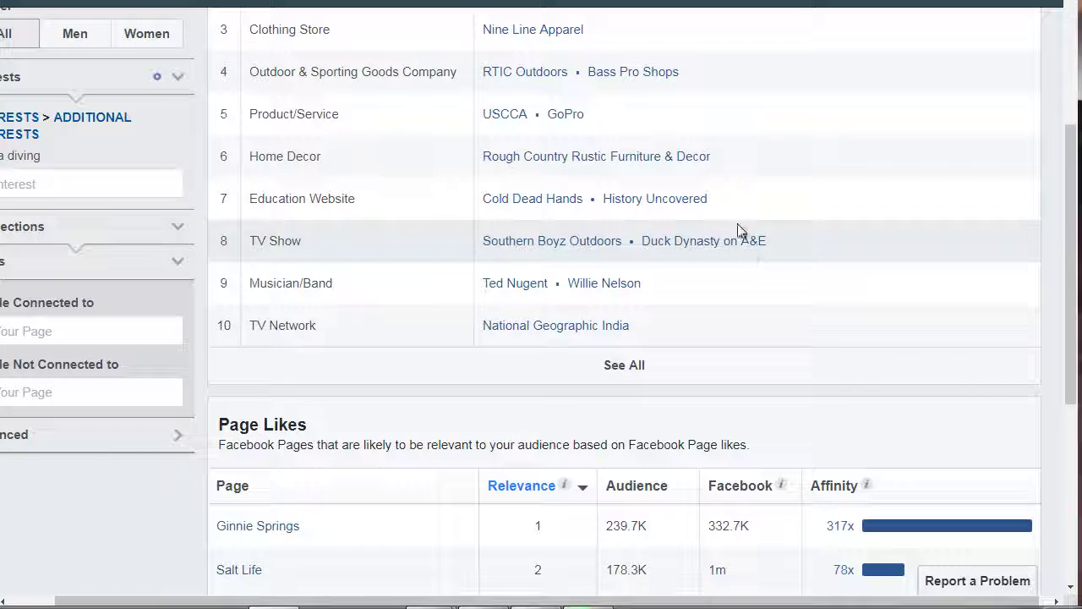
# - Review the Page Likes table of relevant Facebook pages by relevance, audience and affinity, starting with Ginnie Springs
pyautogui.scroll(-3, 410, 267)
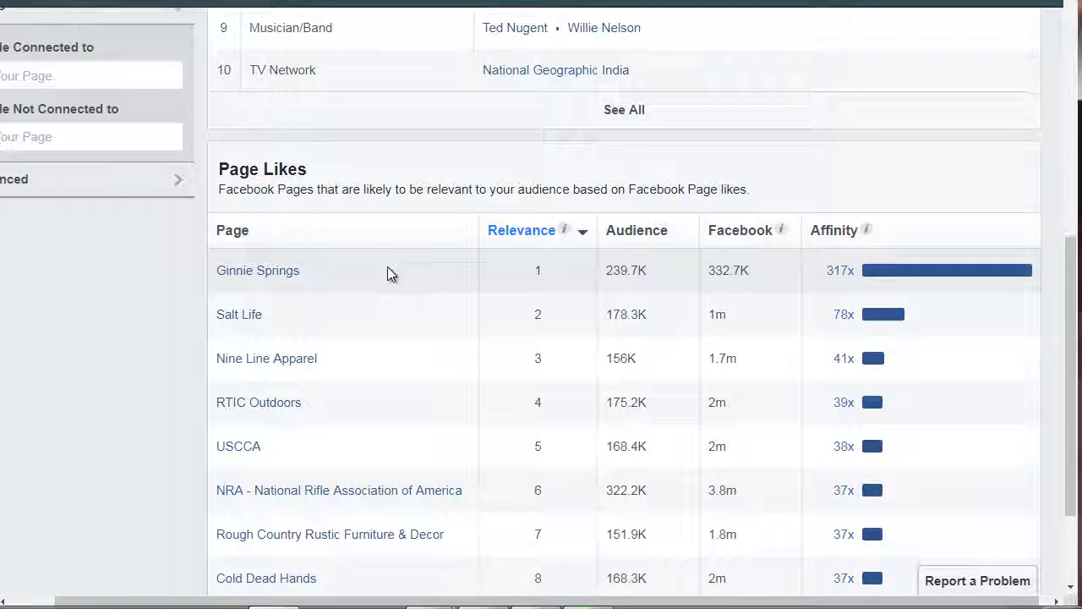
pyautogui.scroll(-1, 389, 272)
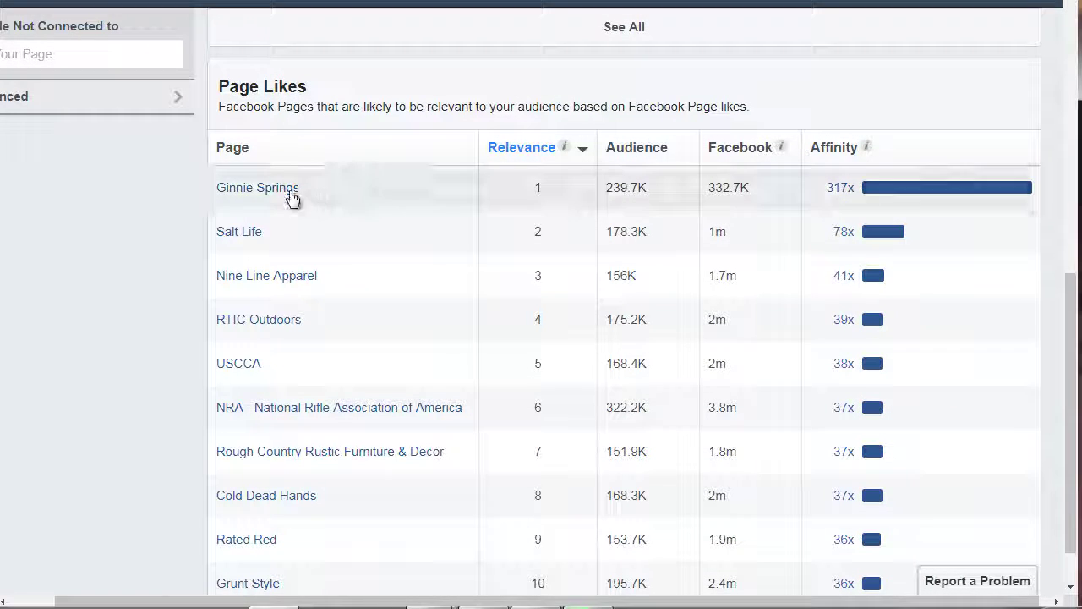
pyautogui.moveTo(255, 193)
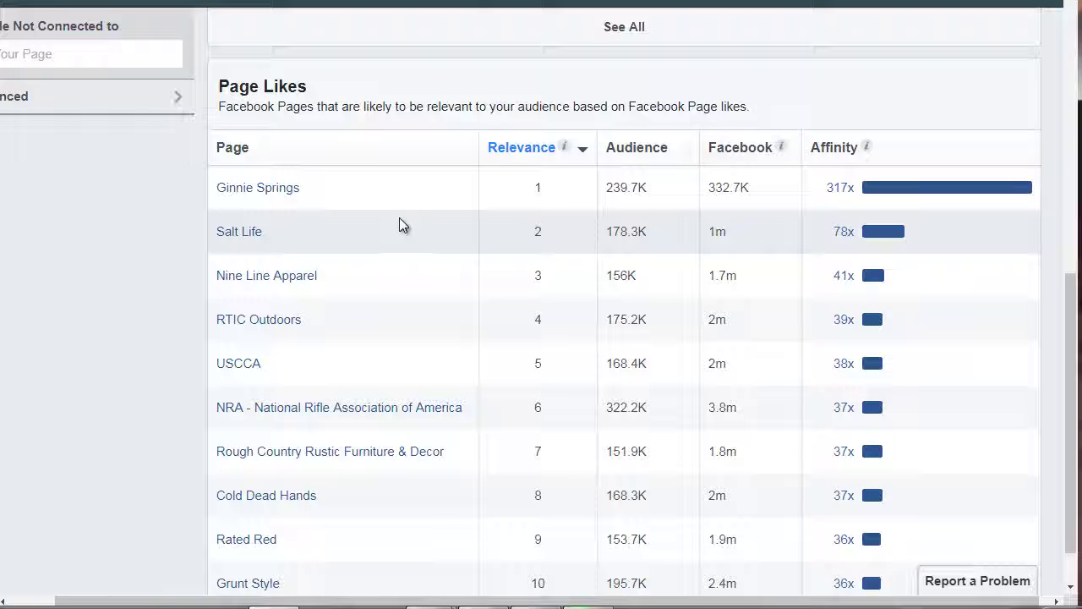
# - Show the audience's Location insights, dismiss the audience size estimate notice and review the top cities and top languages
pyautogui.scroll(10, 410, 254)
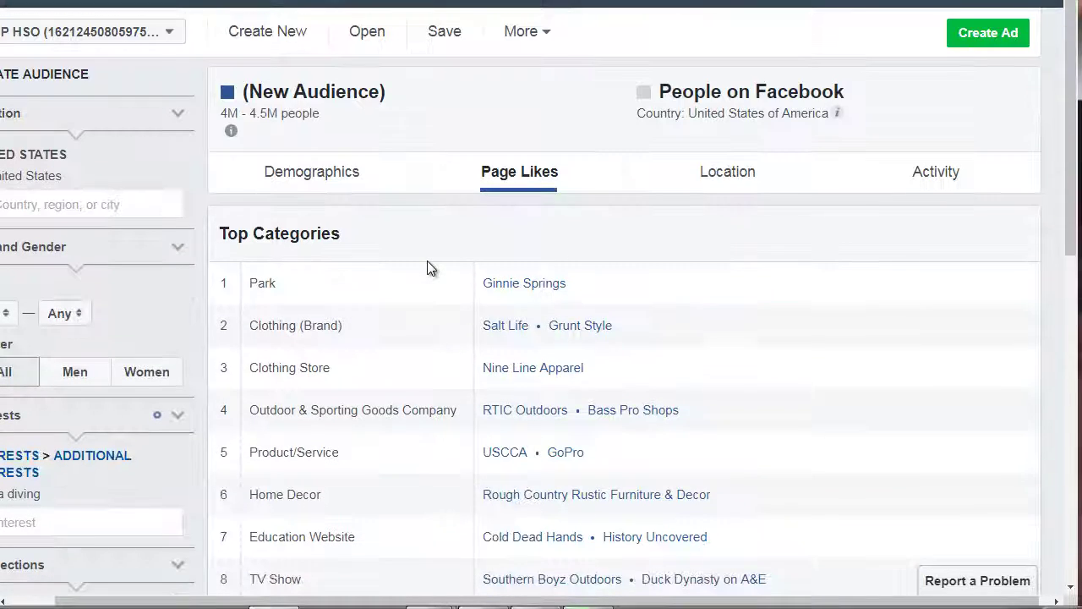
pyautogui.scroll(-1, 428, 268)
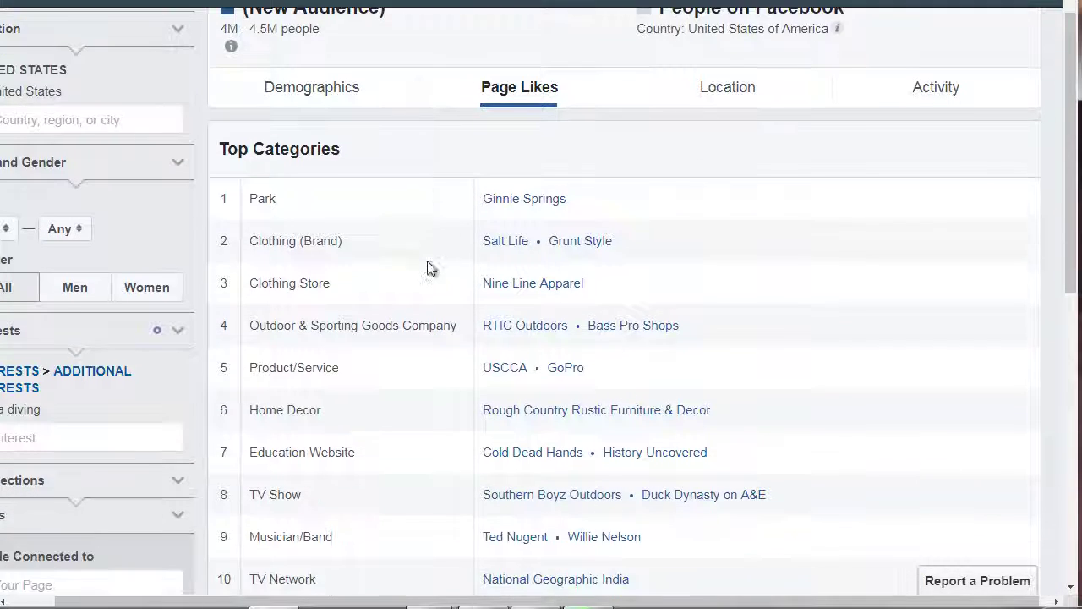
pyautogui.click(727, 93)
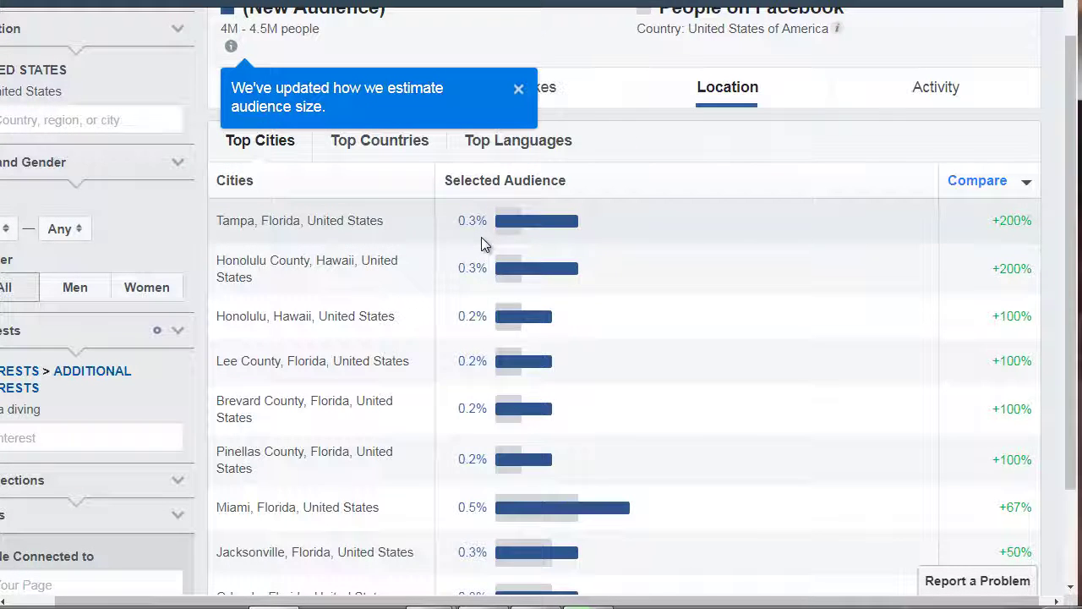
pyautogui.click(520, 91)
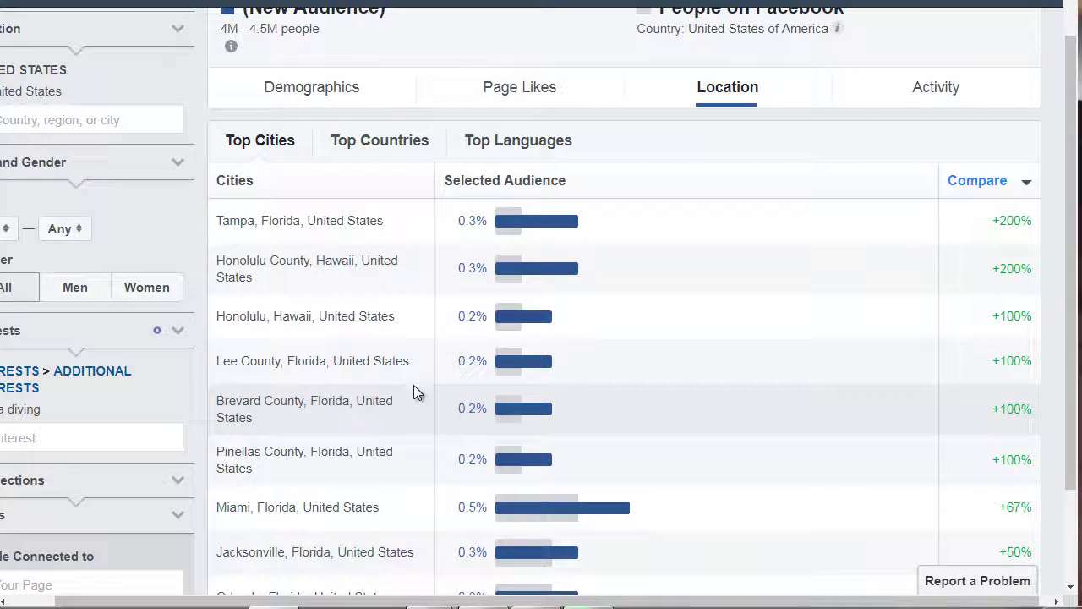
pyautogui.click(544, 152)
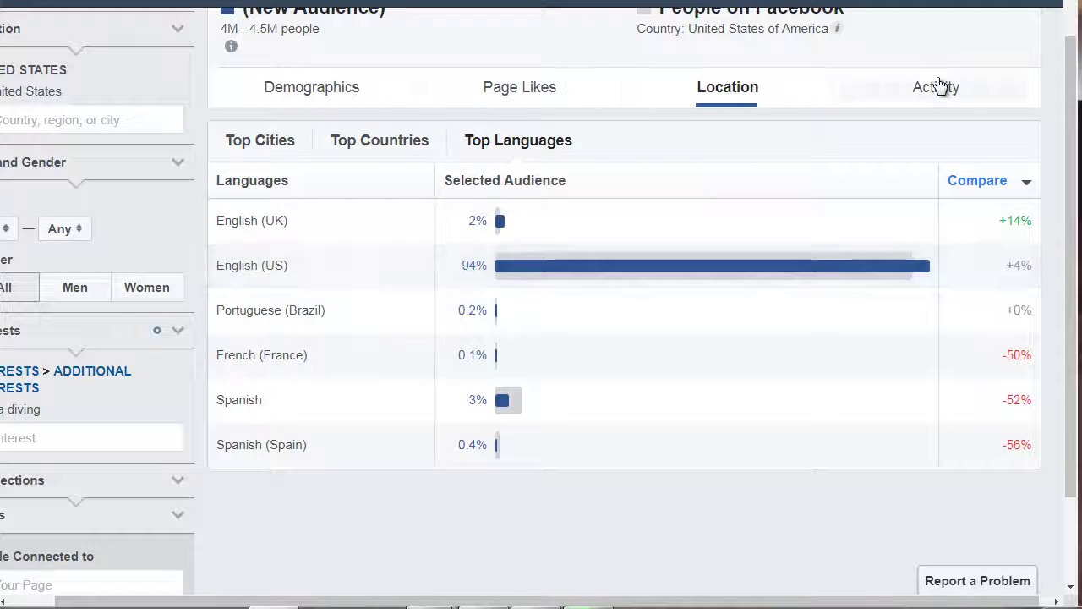
# - Show the audience's Activity insights and dismiss the notice to view the Frequency of Activities chart
pyautogui.click(925, 99)
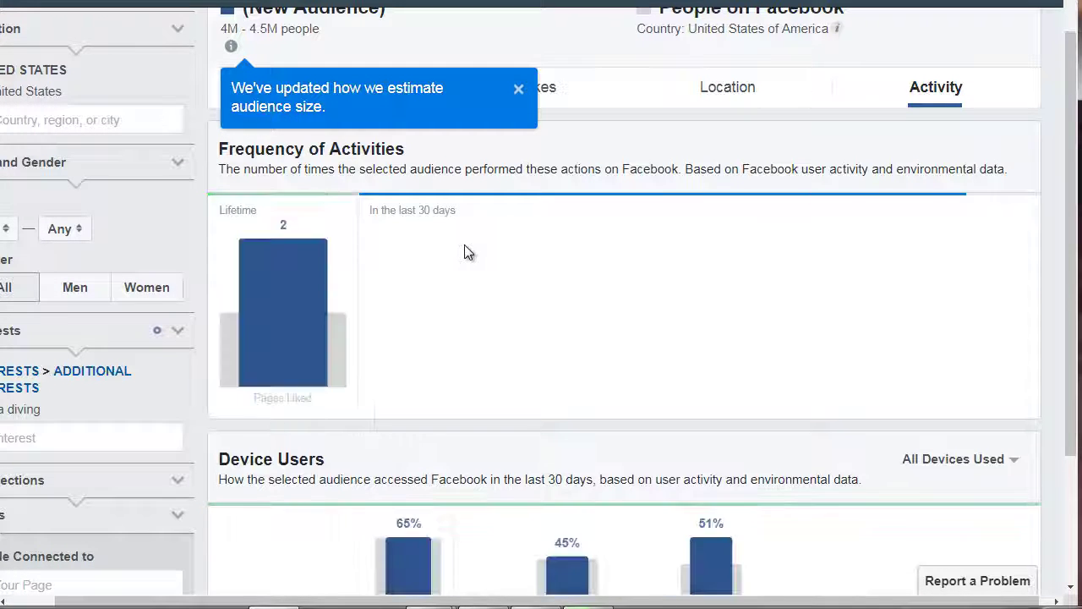
pyautogui.click(517, 90)
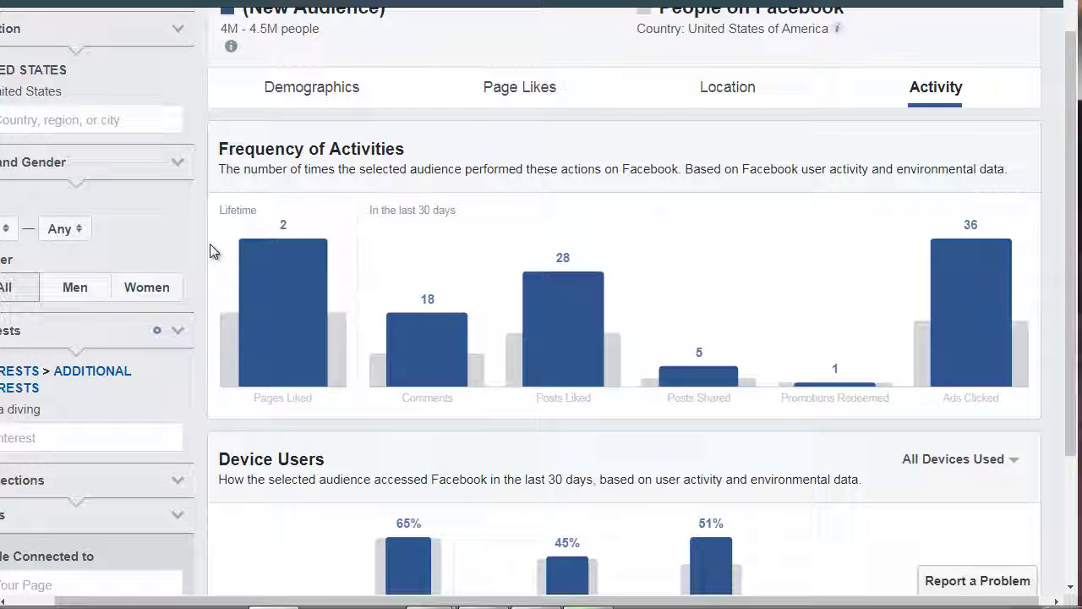
# - Examine the Device Users chart, comparing the selected audience with Facebook users for Mobile Only, iPhone/iPod, Android and Desktop Only
pyautogui.scroll(-1, 212, 251)
pyautogui.scroll(-1, 212, 251)
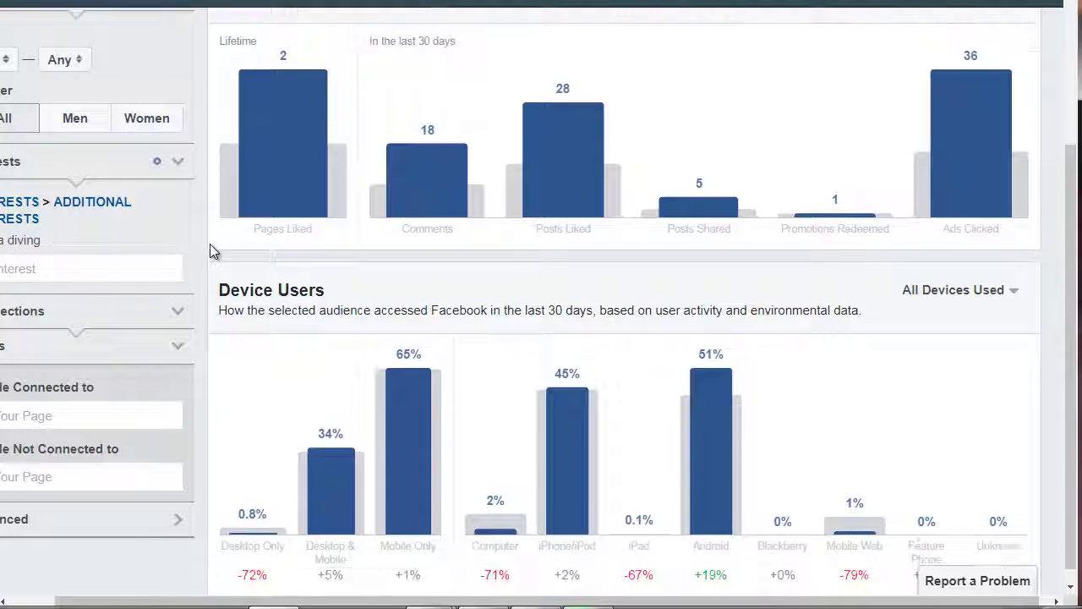
pyautogui.scroll(-1, 214, 254)
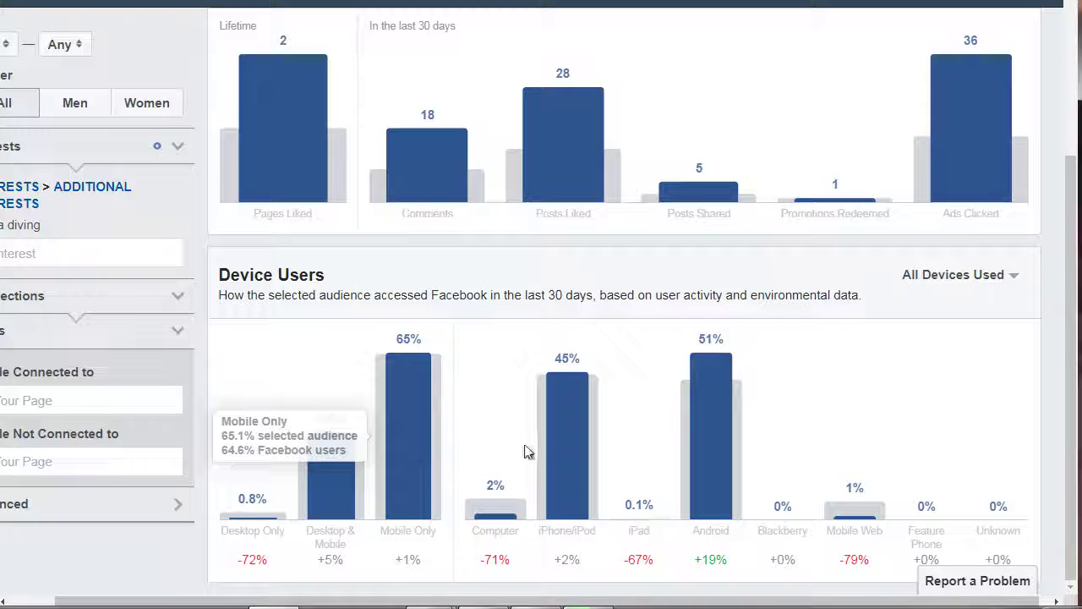
pyautogui.moveTo(582, 421)
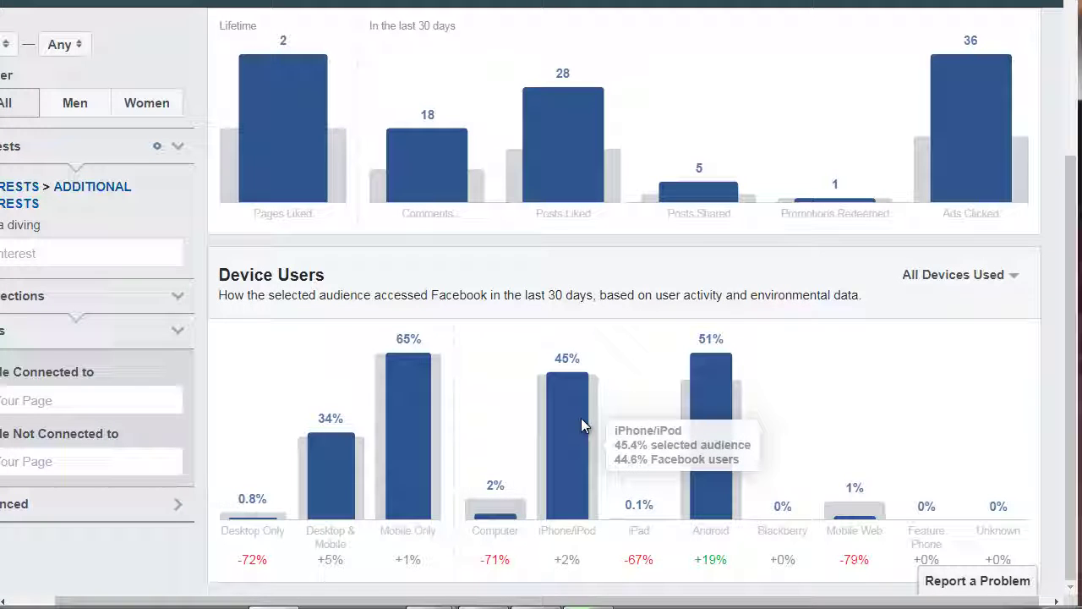
pyautogui.moveTo(735, 419)
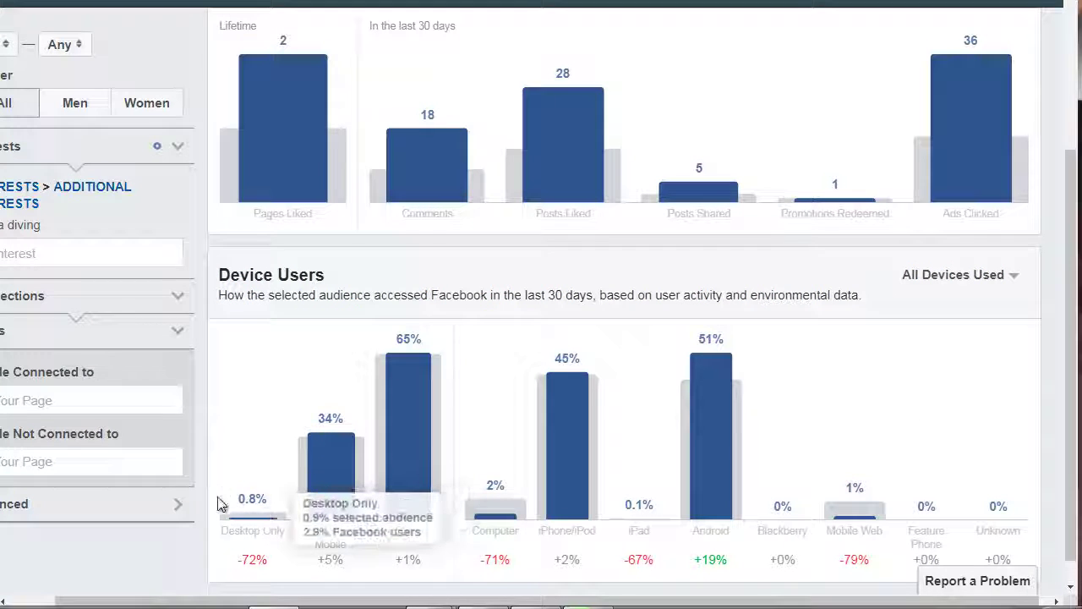
pyautogui.moveTo(279, 511)
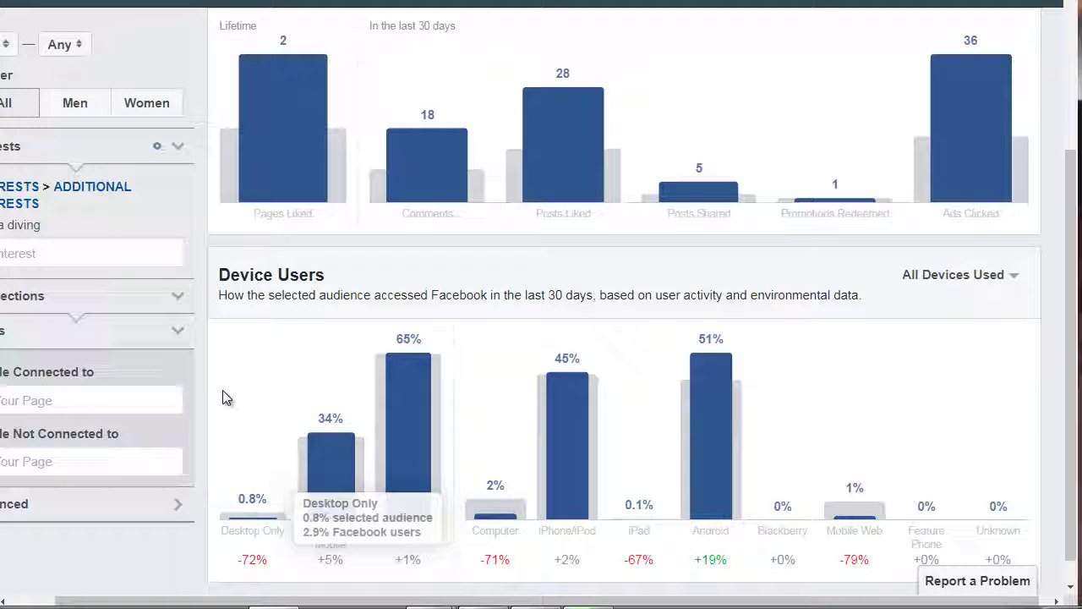
# - Review the Frequency of Activities and Device Users charts together, along with the audience's location, age, gender and interest filters
pyautogui.scroll(2, 225, 399)
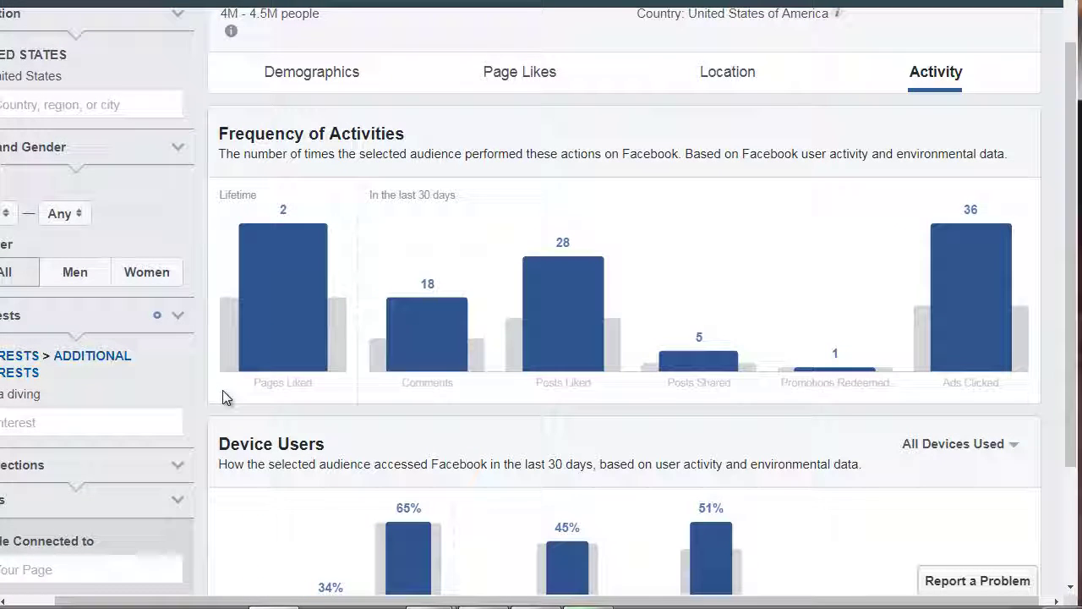
pyautogui.scroll(-2, 223, 390)
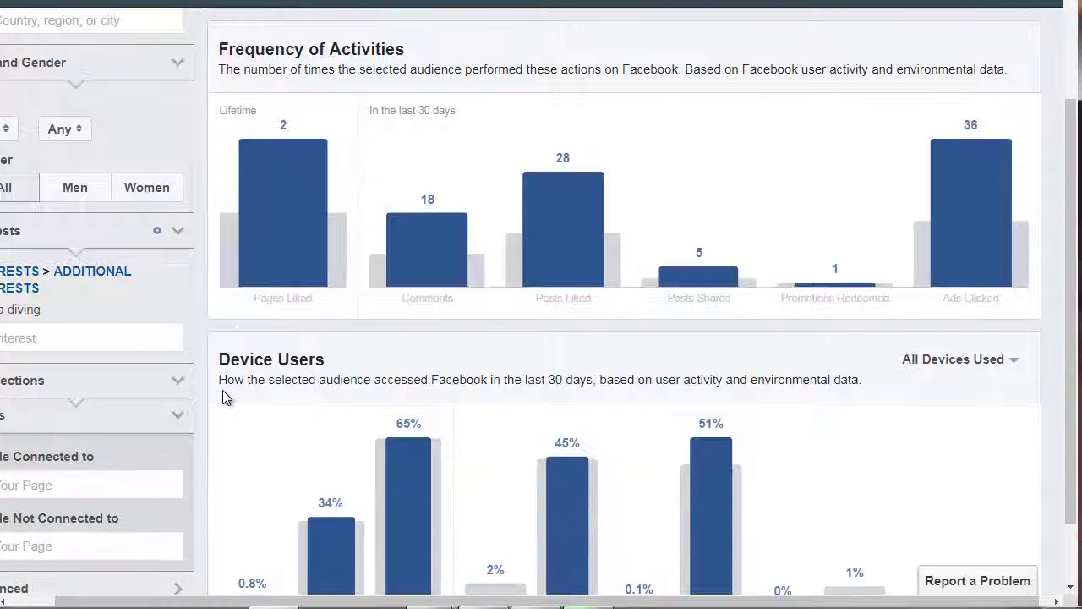
pyautogui.hscroll(-1, 279, 453)
pyautogui.scroll(-1, 279, 452)
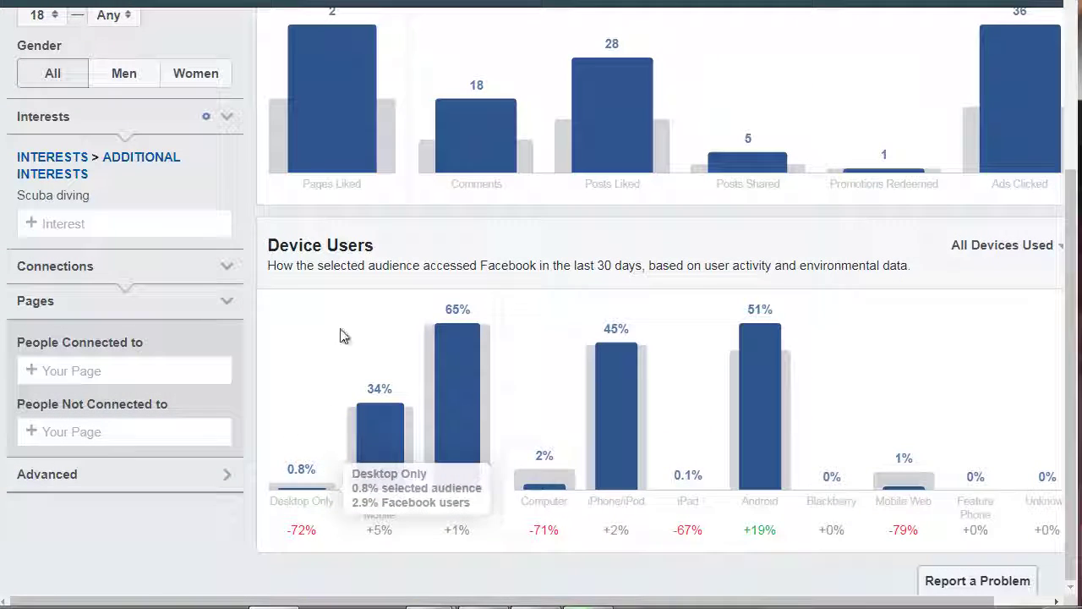
pyautogui.scroll(1, 344, 337)
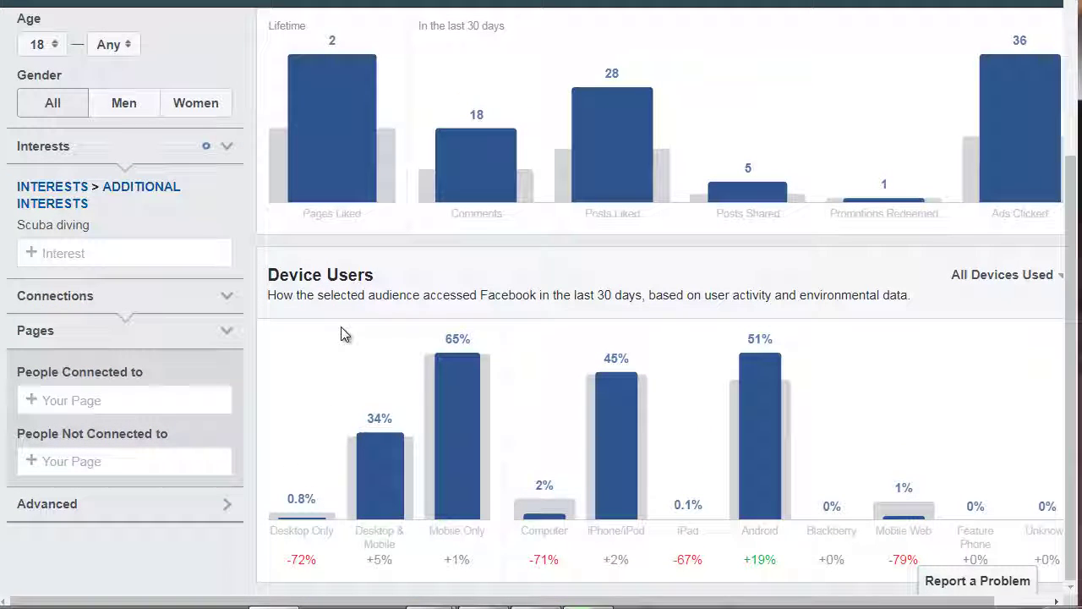
pyautogui.scroll(3, 321, 275)
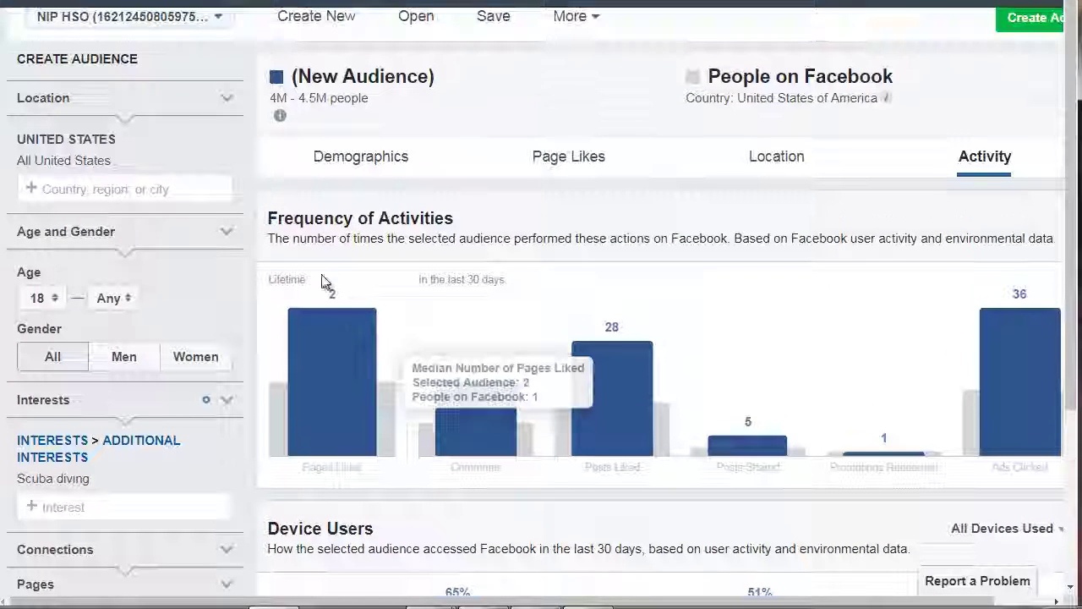